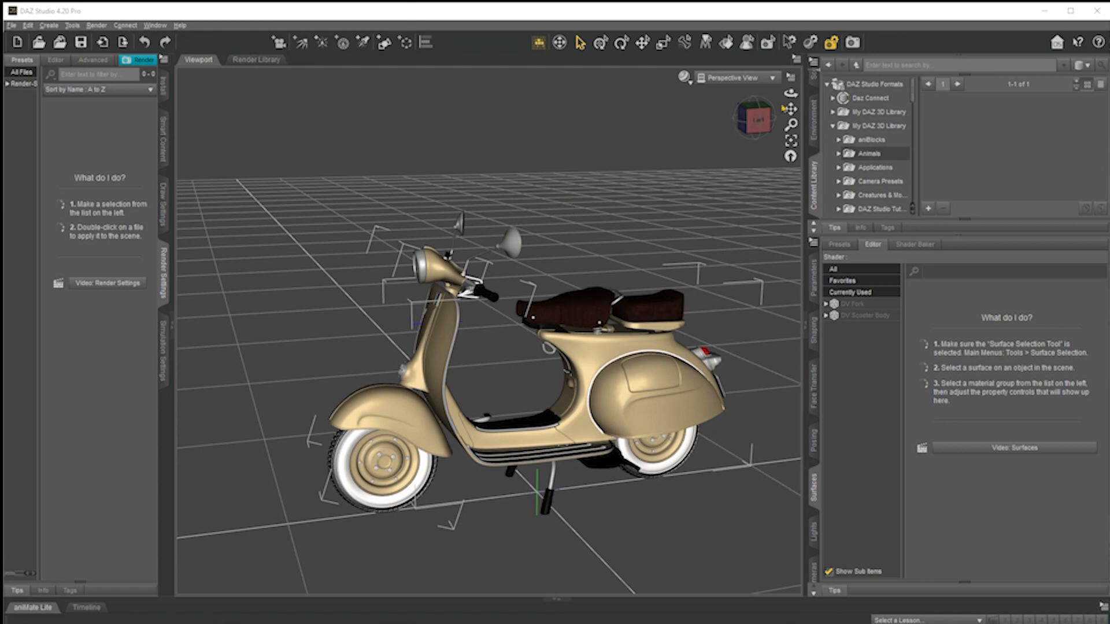
pyautogui.moveTo(791, 107); pyautogui.dragTo(806, 121)
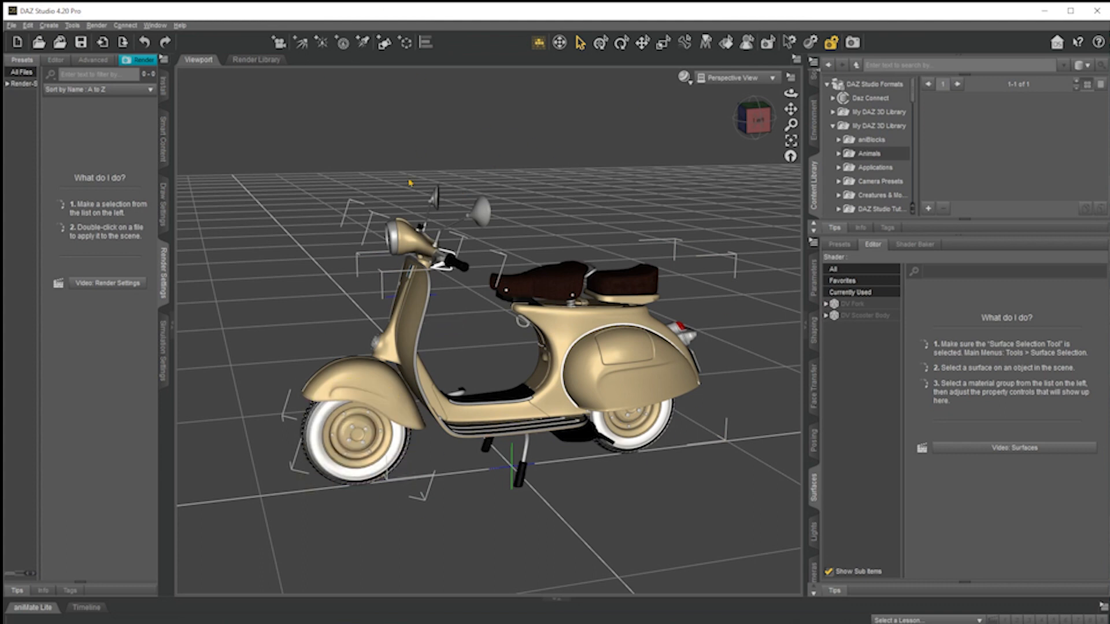
pyautogui.scroll(-1, 880, 185)
pyautogui.scroll(-6, 880, 185)
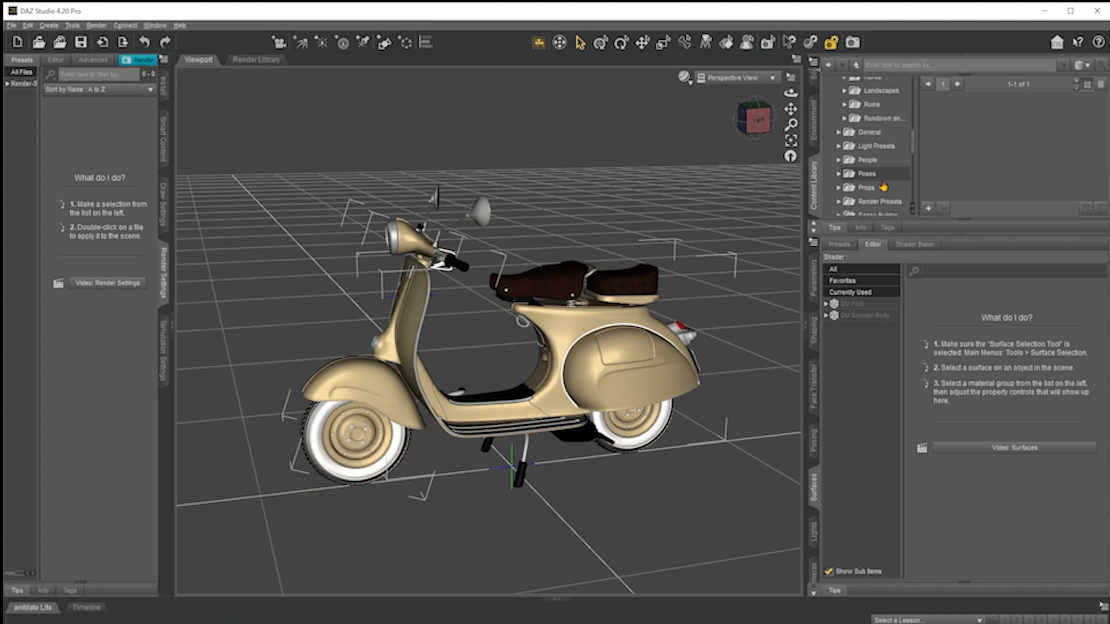
pyautogui.scroll(7, 885, 180)
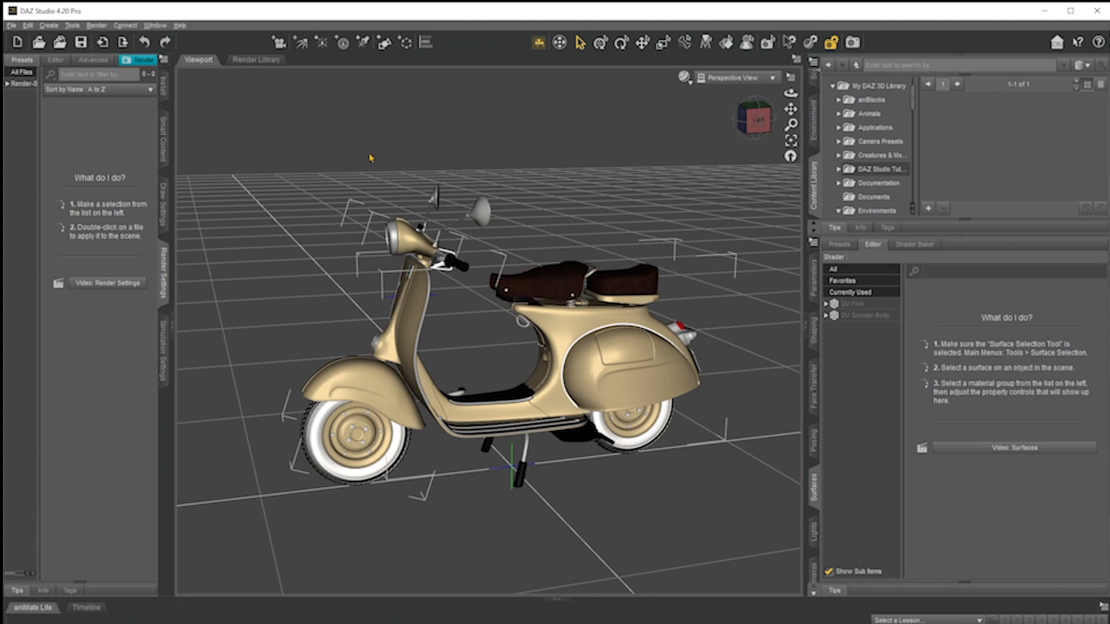
# Start a COLLADA export of the scooter scene to Dolce Vita Scooter.dae in the Poser conversions folder
pyautogui.click(11, 25)
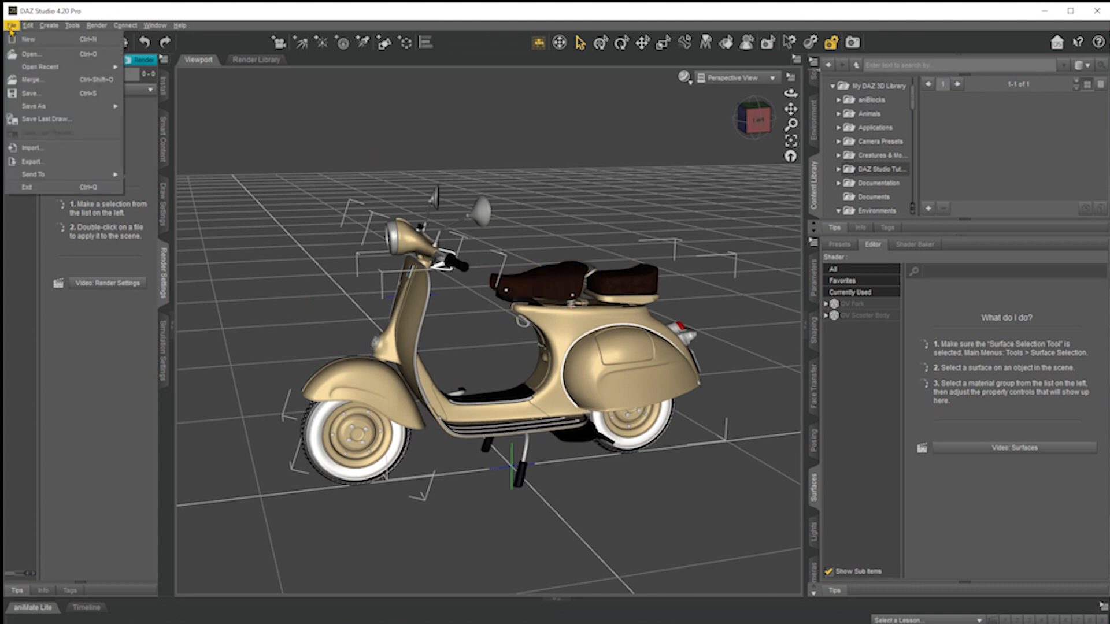
pyautogui.click(46, 167)
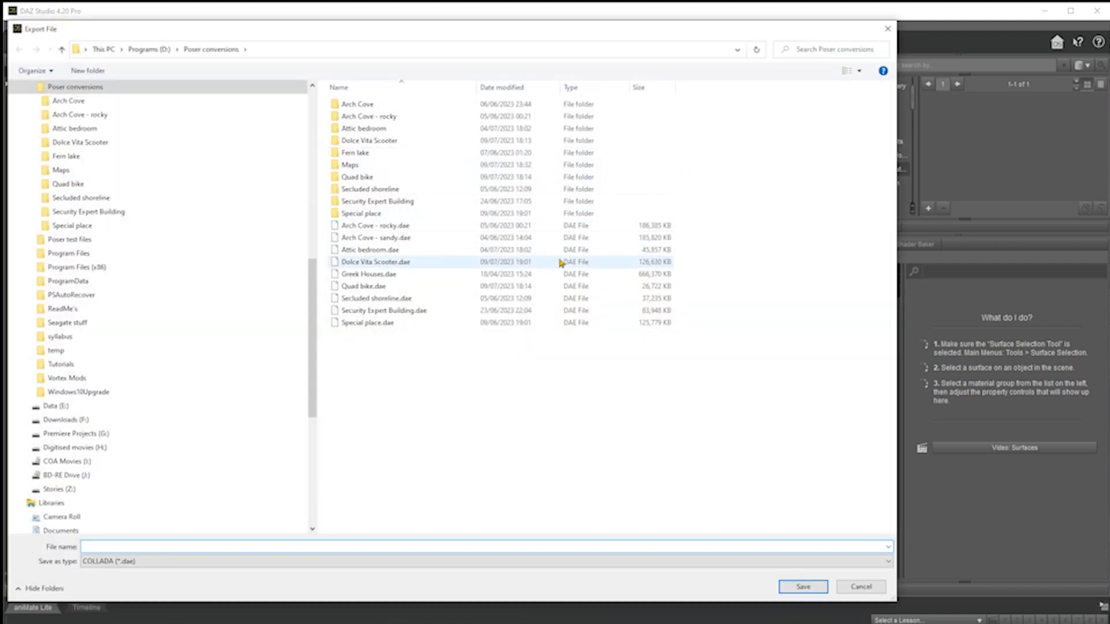
pyautogui.click(403, 263)
pyautogui.click(806, 588)
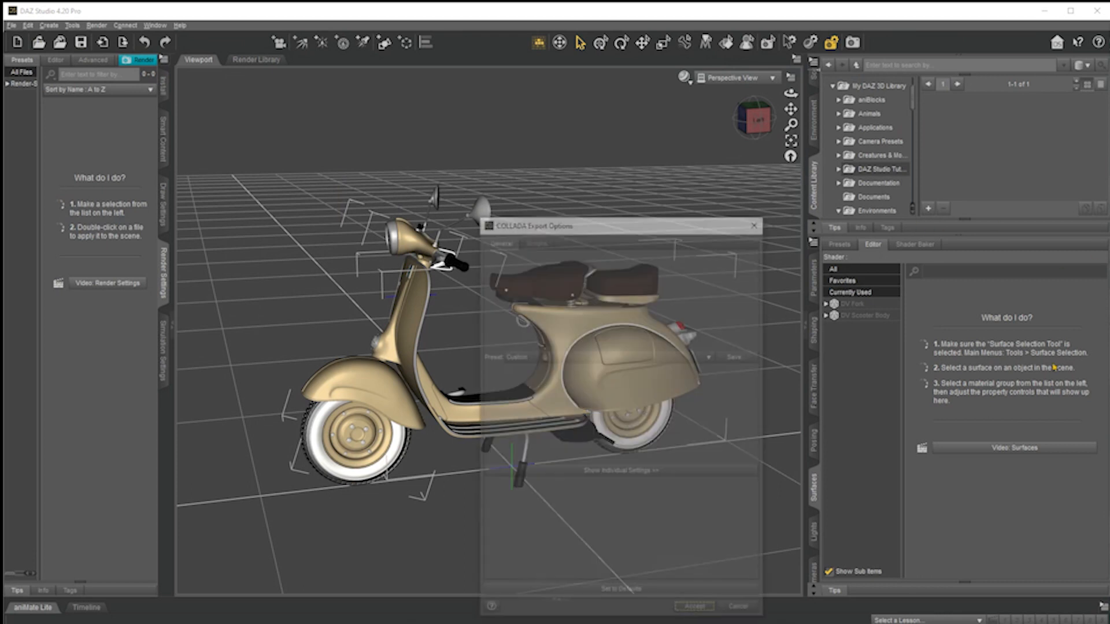
# Choose the Generic COLLADA preset, review its individual settings including Ignore invisible nodes, and cancel the export
pyautogui.click(529, 356)
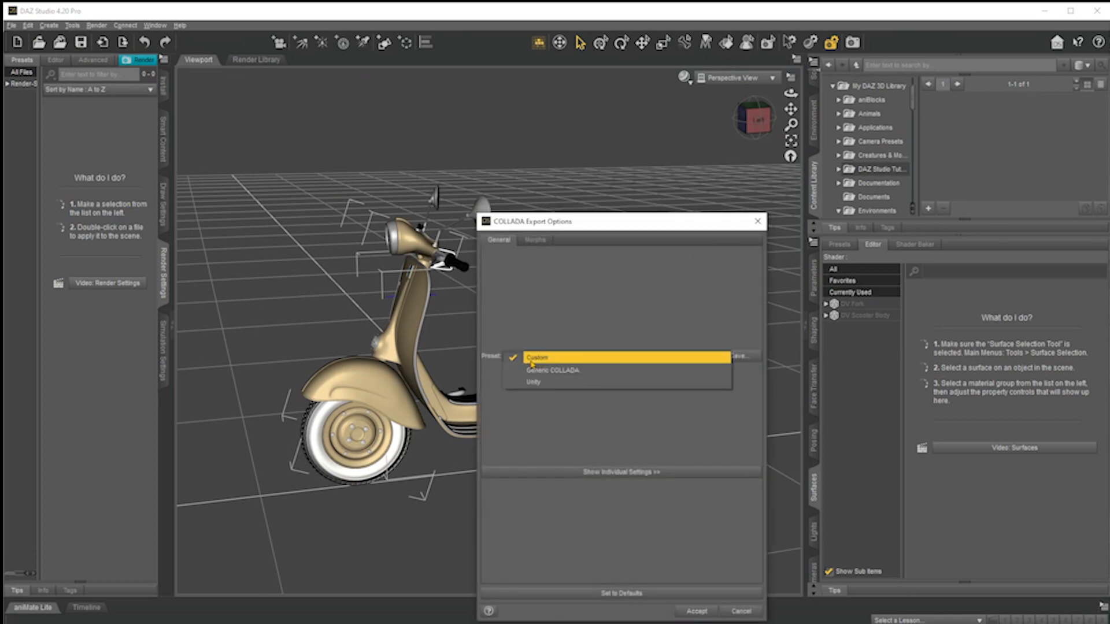
pyautogui.click(606, 377)
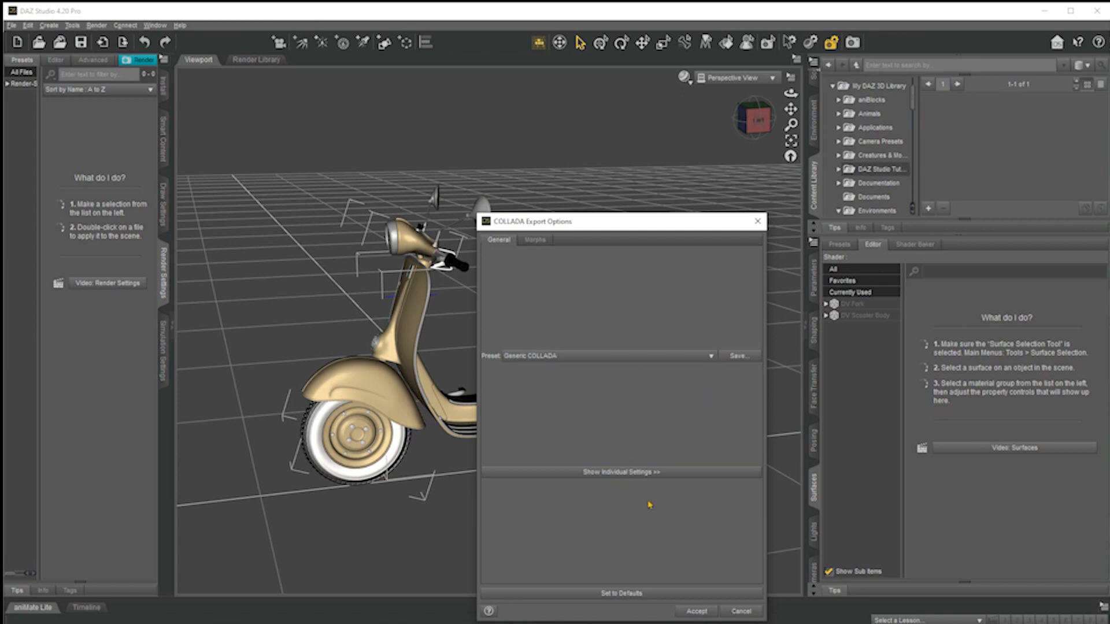
pyautogui.click(643, 477)
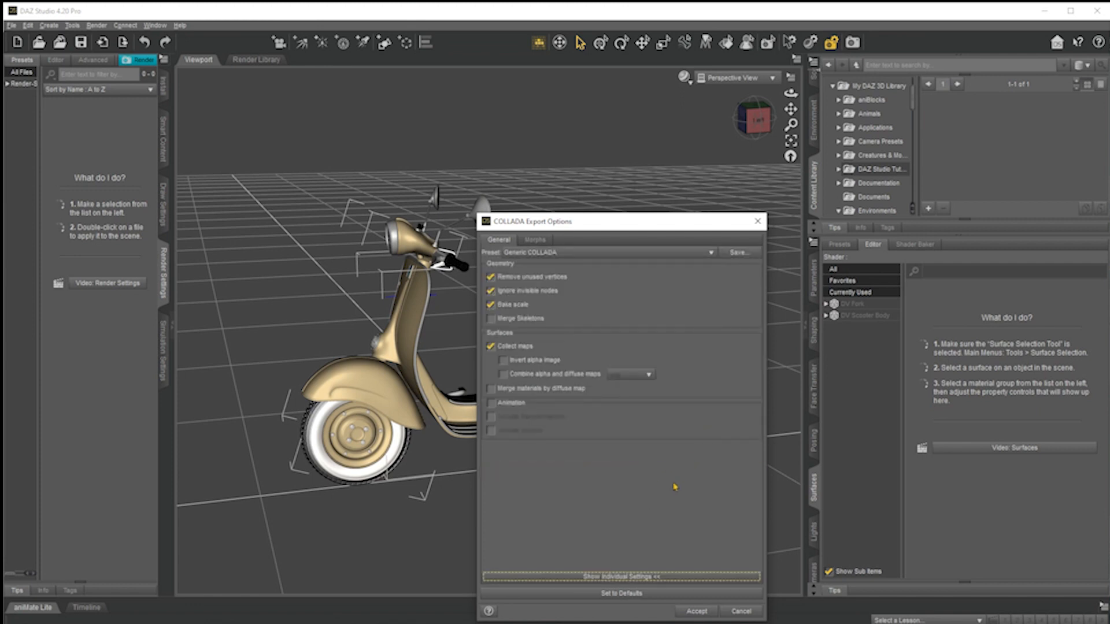
pyautogui.click(529, 292)
pyautogui.click(534, 293)
pyautogui.click(740, 615)
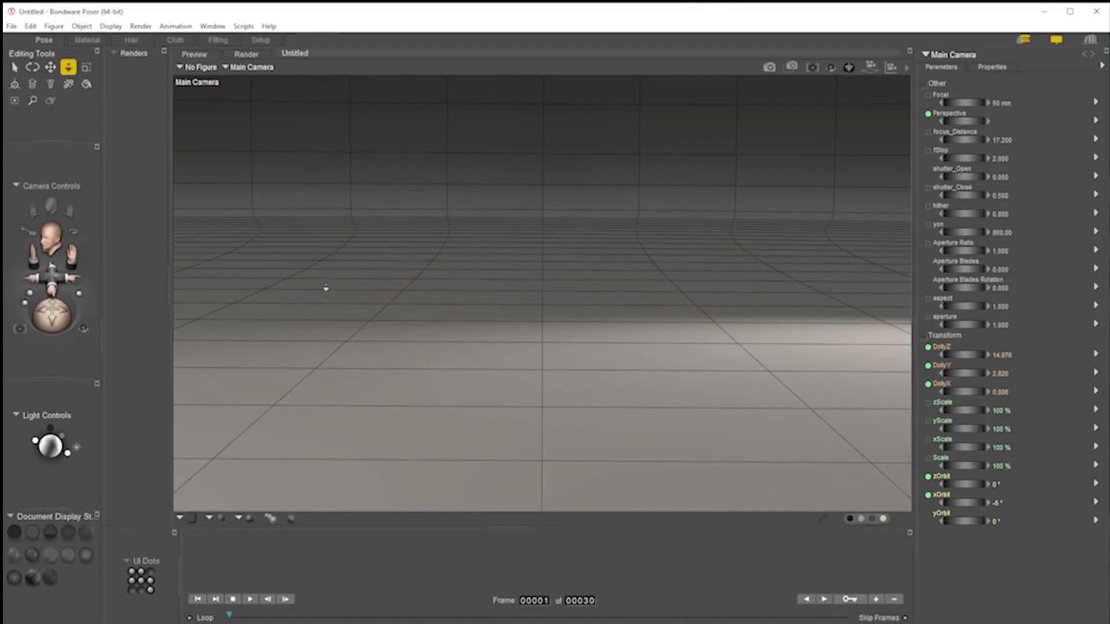
# Switch to Poser and import Dolce Vita Scooter.dae as COLLADA without lights or cameras
pyautogui.click(11, 26)
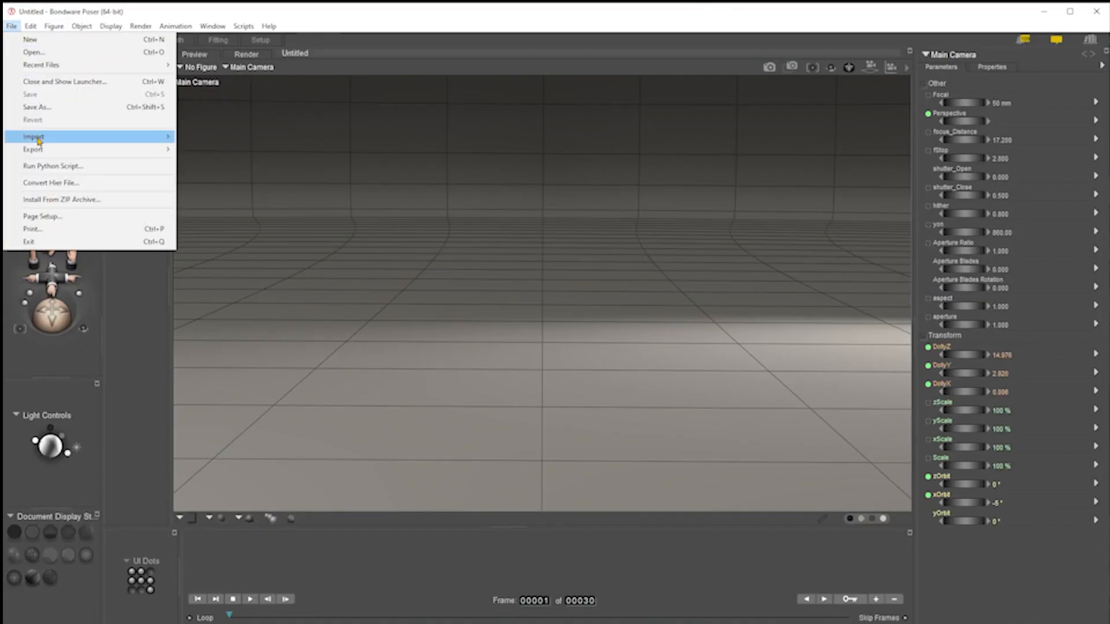
pyautogui.moveTo(39, 140)
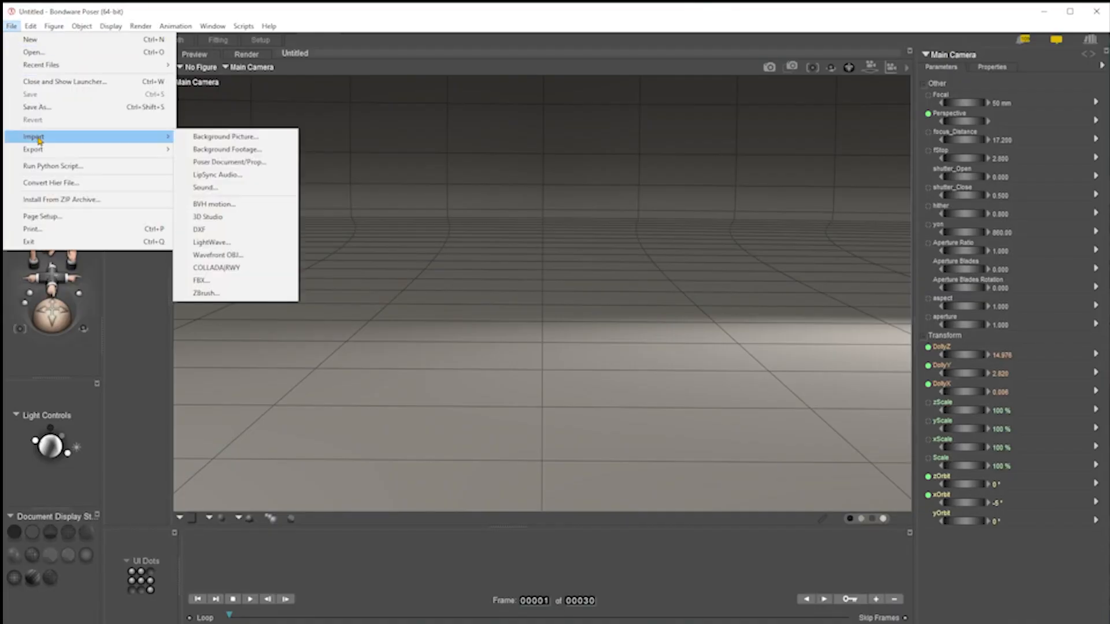
pyautogui.click(234, 268)
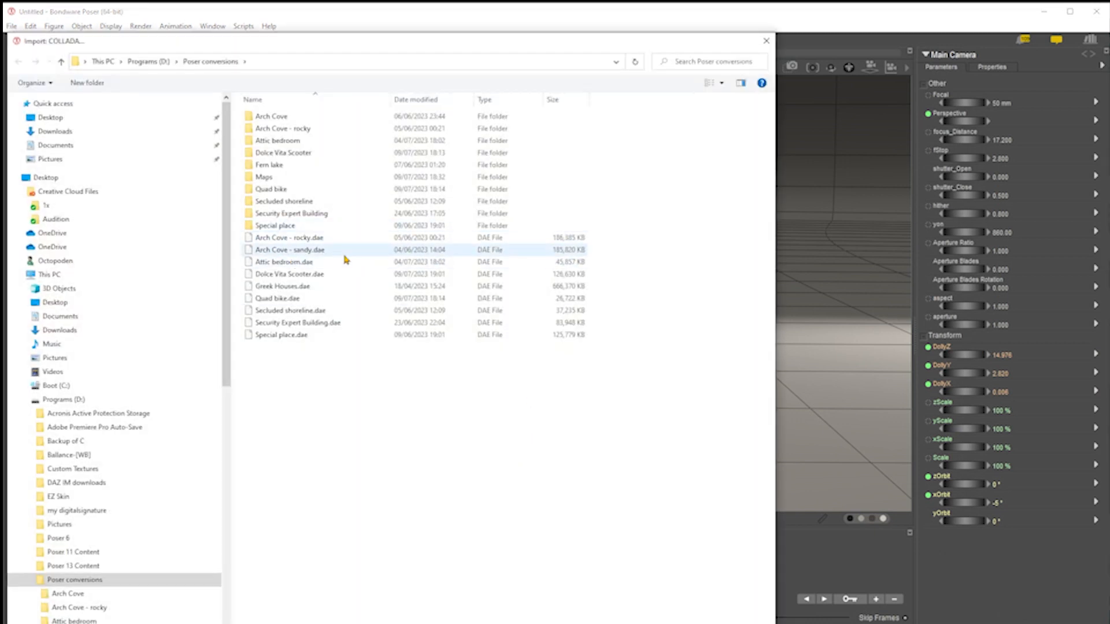
pyautogui.click(310, 275)
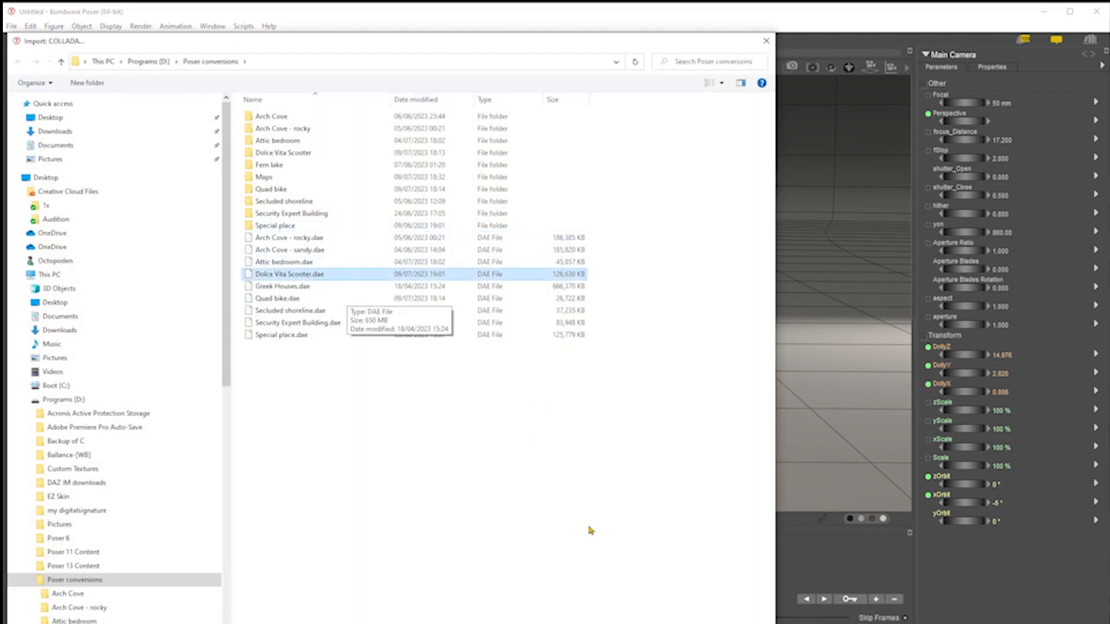
pyautogui.click(680, 623)
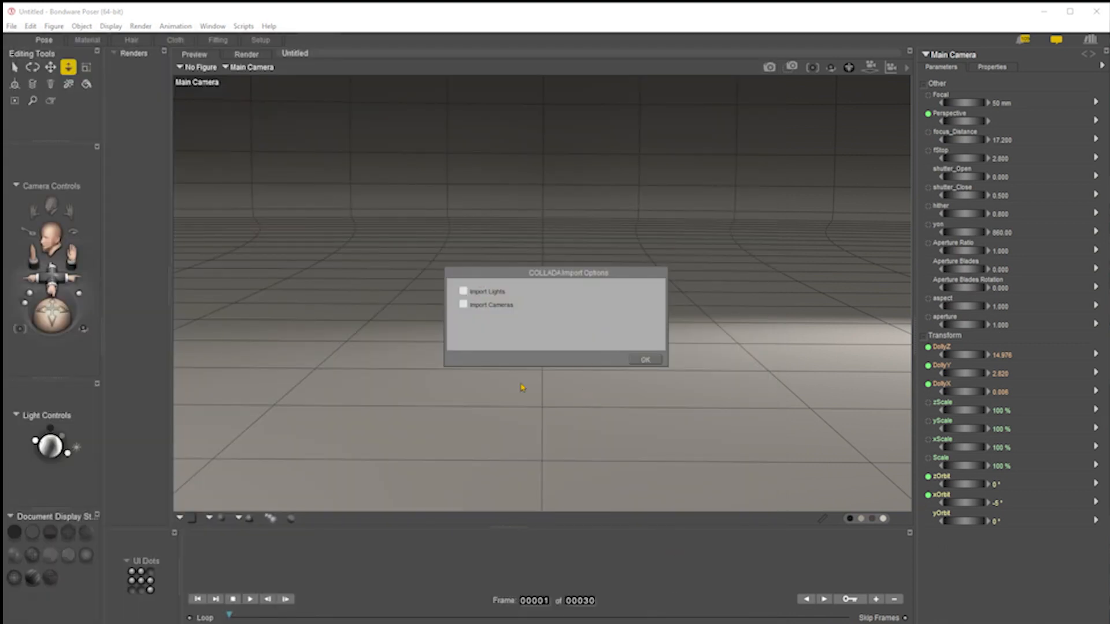
pyautogui.click(648, 361)
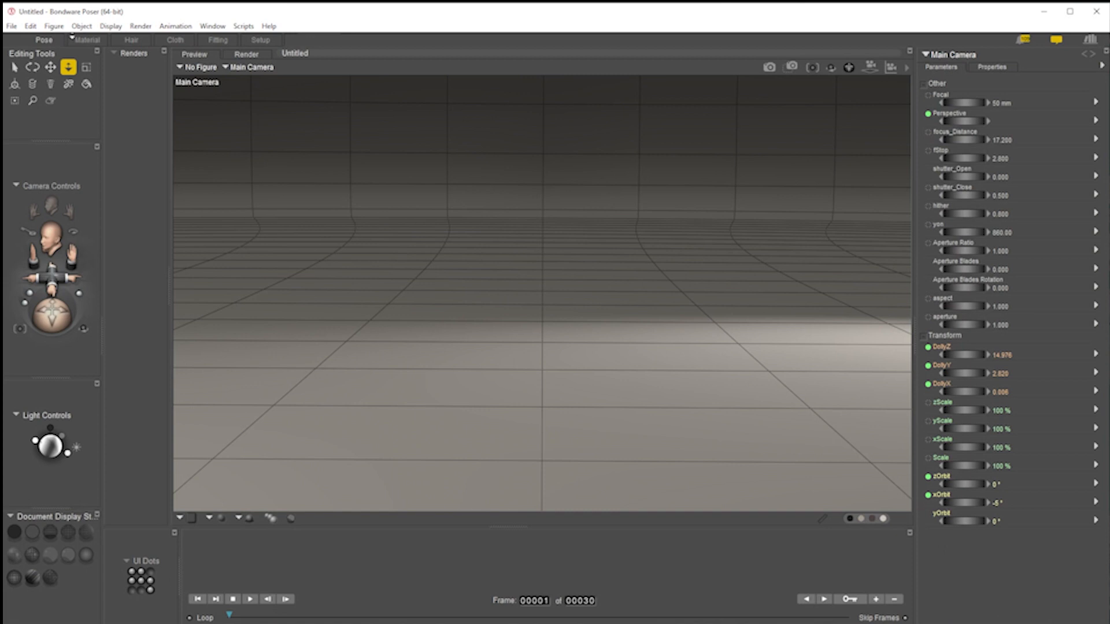
# Try to reposition the scooter's detached front wheel by setting its yTran and zTran to 0
pyautogui.click(16, 66)
pyautogui.moveTo(52, 279); pyautogui.dragTo(55, 315)
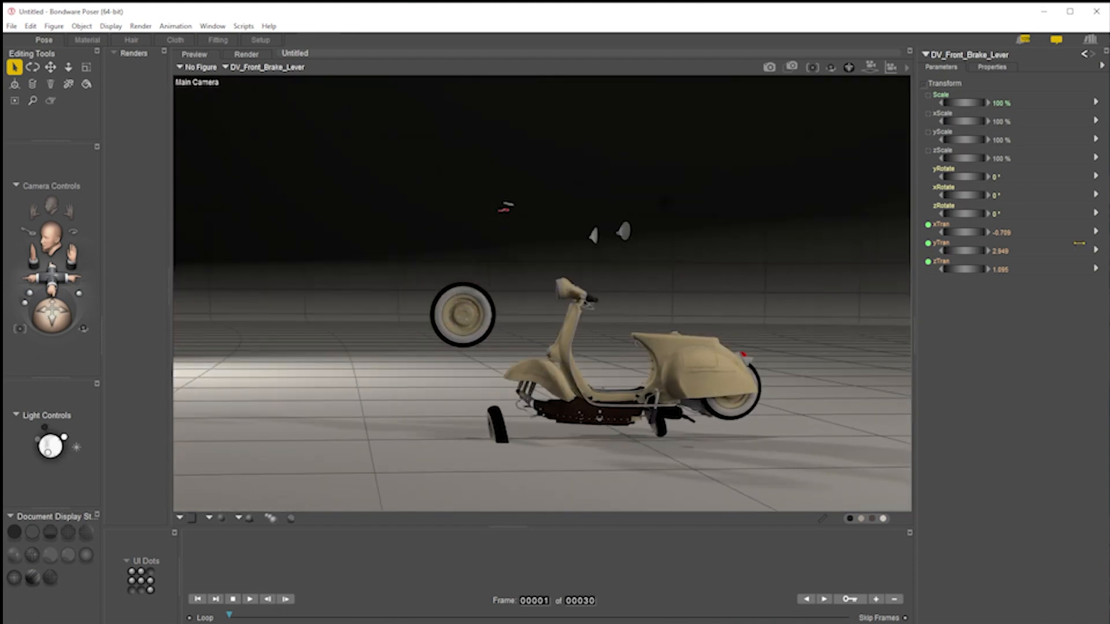
pyautogui.click(461, 285)
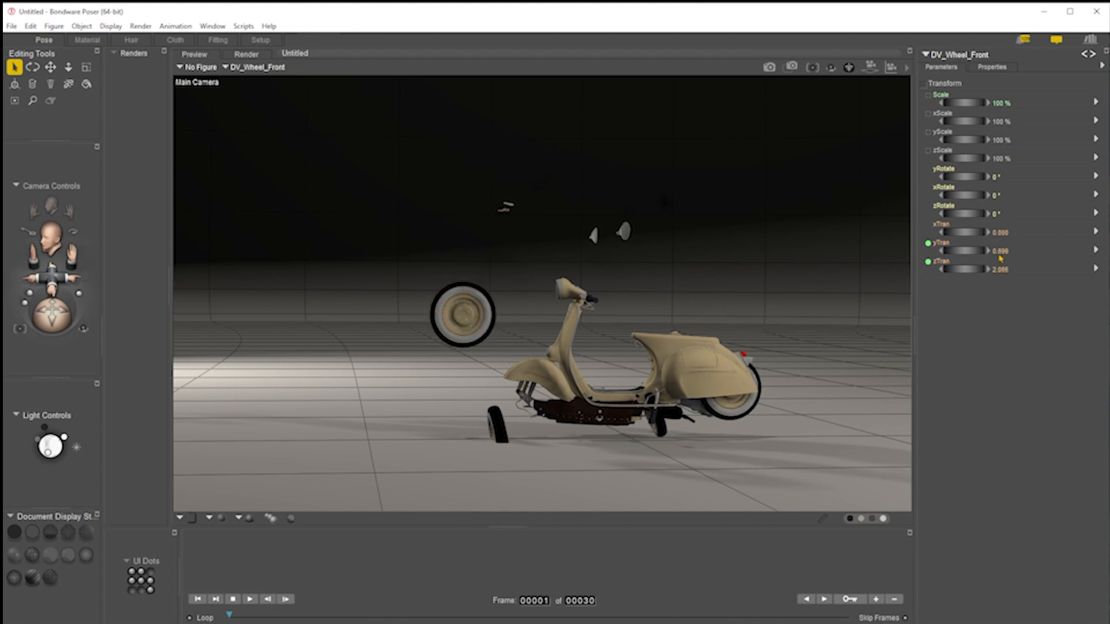
pyautogui.click(999, 251)
pyautogui.write('0.6')
pyautogui.press('Return')
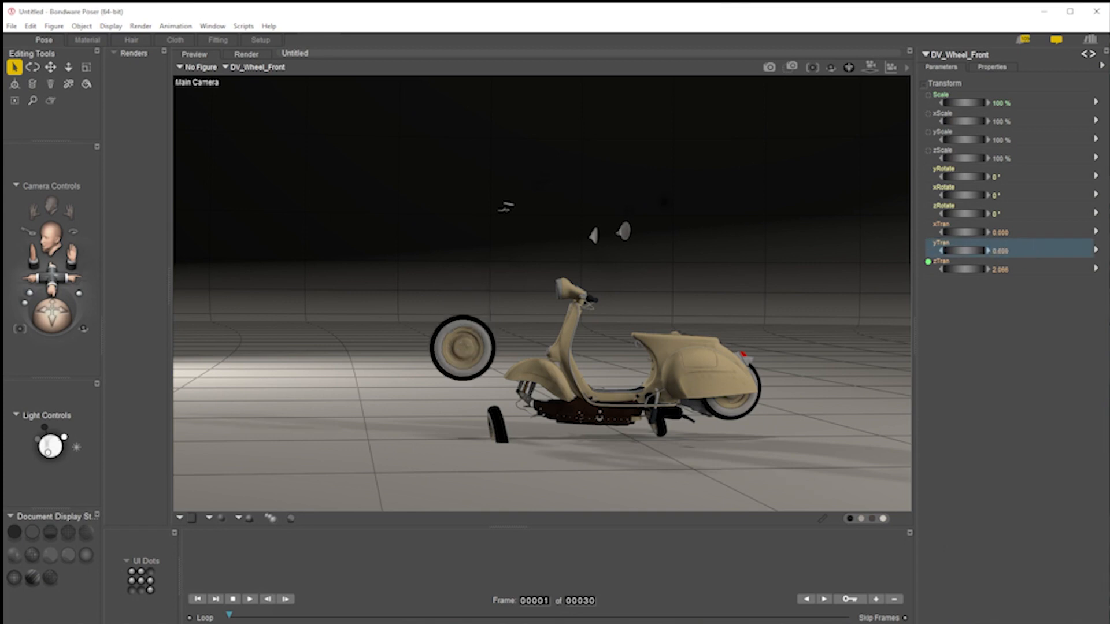
pyautogui.click(997, 271)
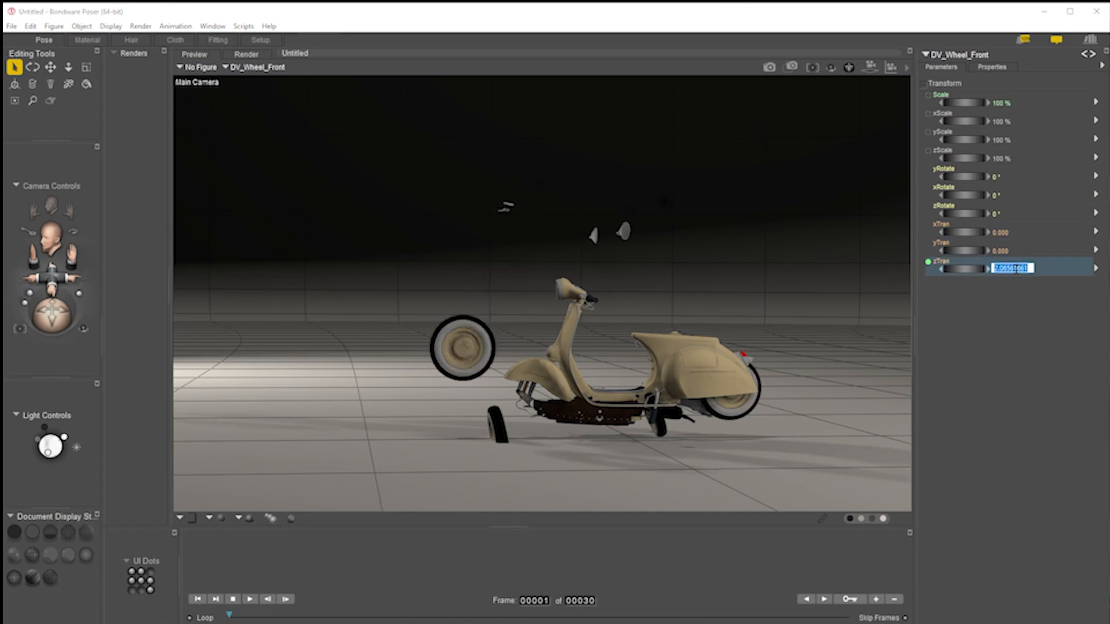
pyautogui.write('0')
pyautogui.press('Return')
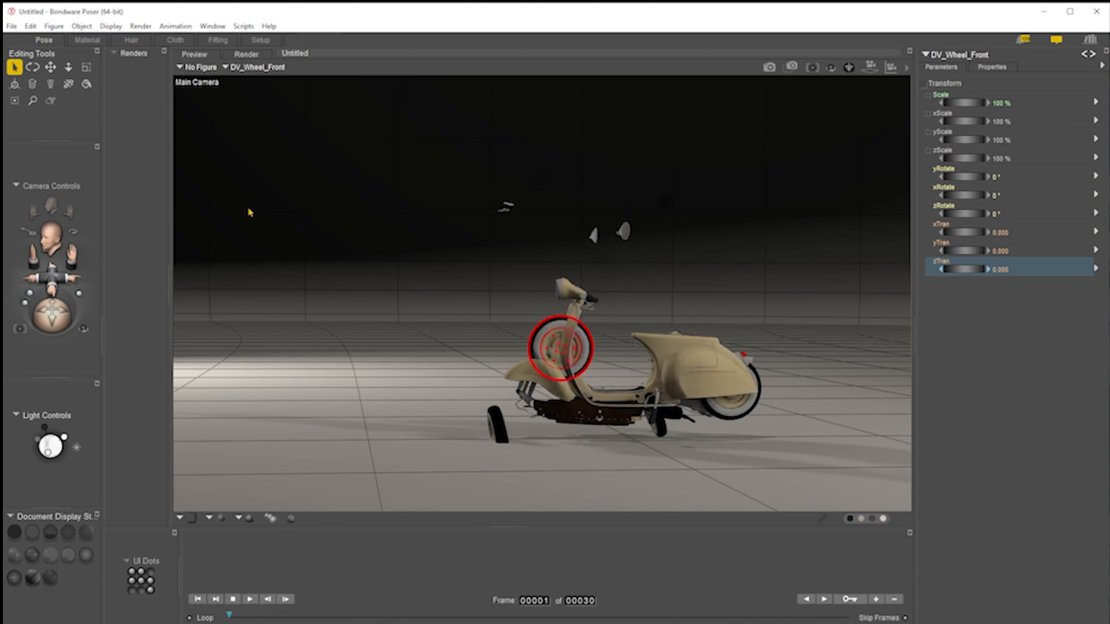
# Undo the front wheel changes and the COLLADA import to empty the scene
pyautogui.hotkey('ctrl', 'z')
pyautogui.hotkey('ctrl', 'z')
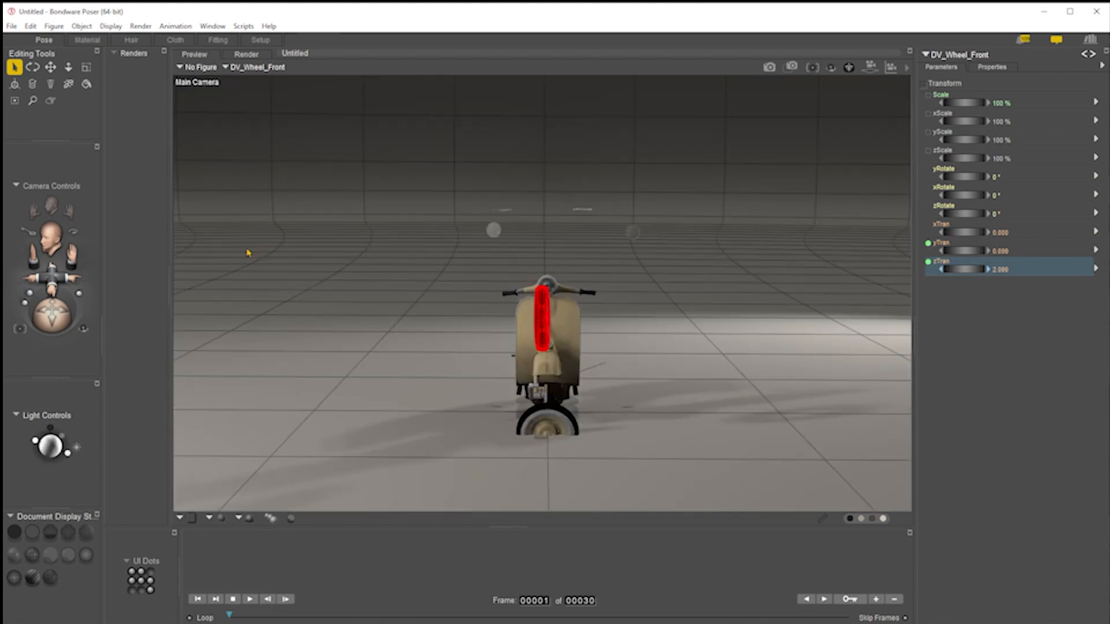
pyautogui.hotkey('ctrl', 'z')
pyautogui.hotkey('ctrl', 'z')
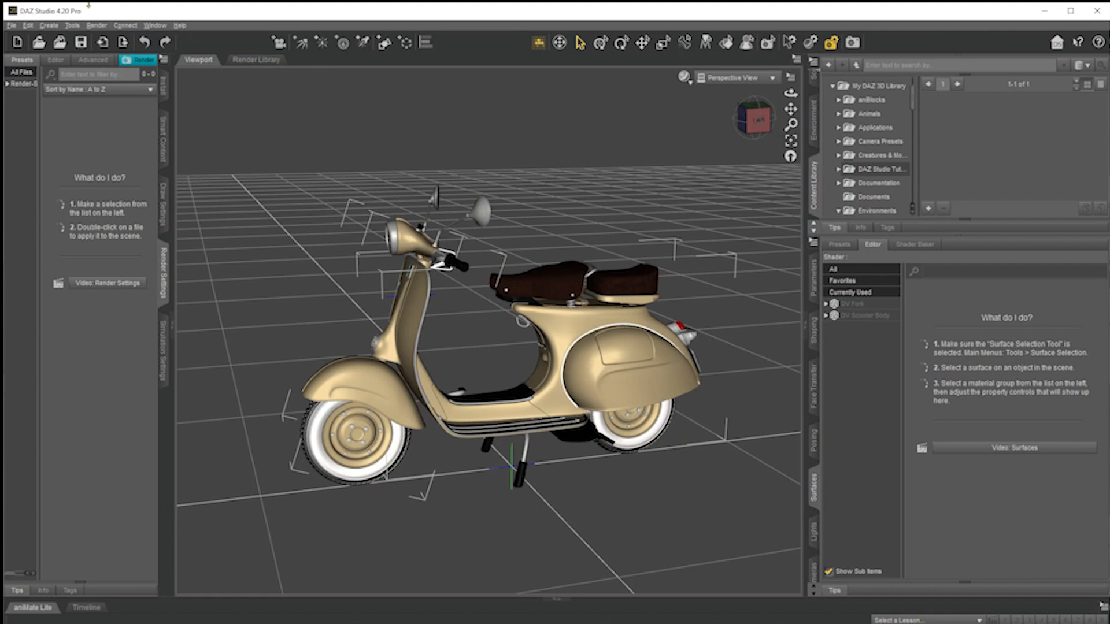
# Switch to DAZ Studio, set up a Wavefront Object export to Scooter.obj, review the OBJ options and cancel
pyautogui.click(11, 26)
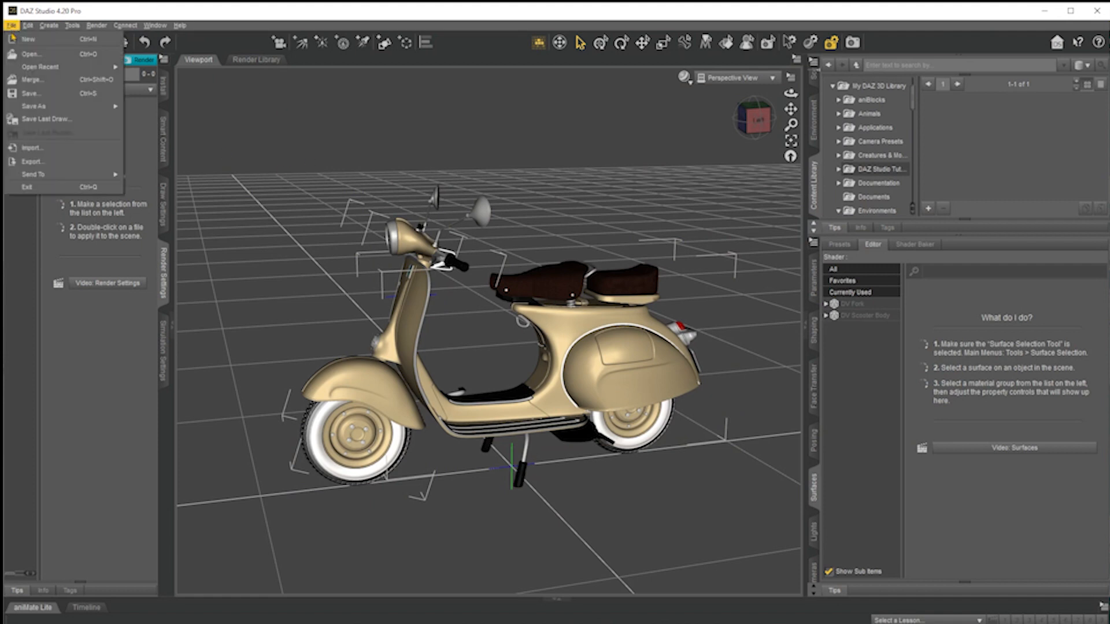
pyautogui.click(54, 167)
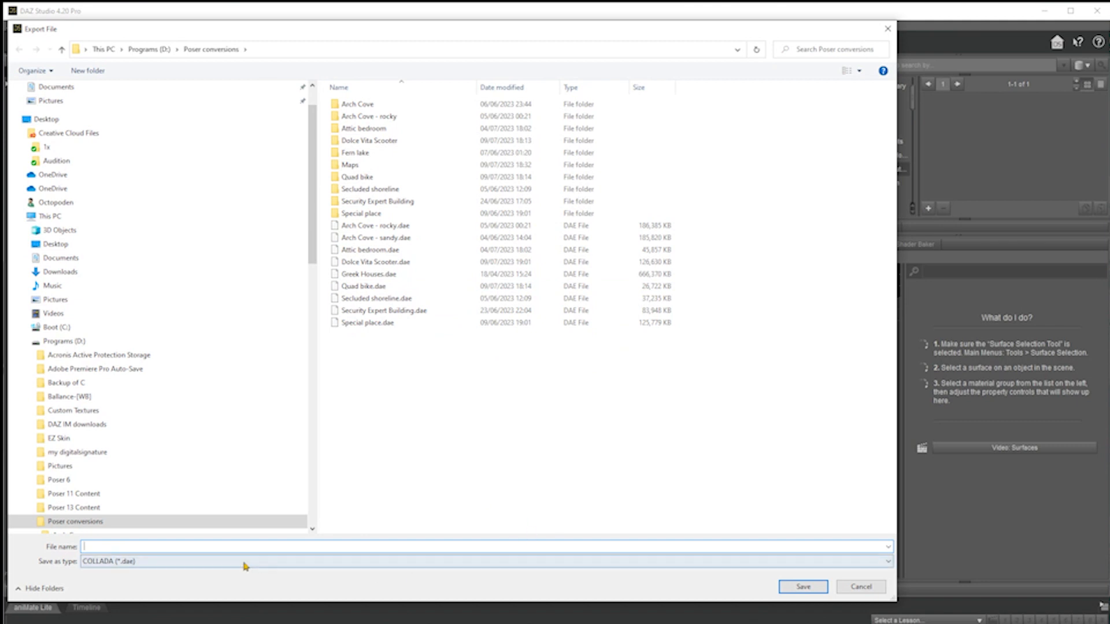
pyautogui.click(190, 561)
pyautogui.click(166, 618)
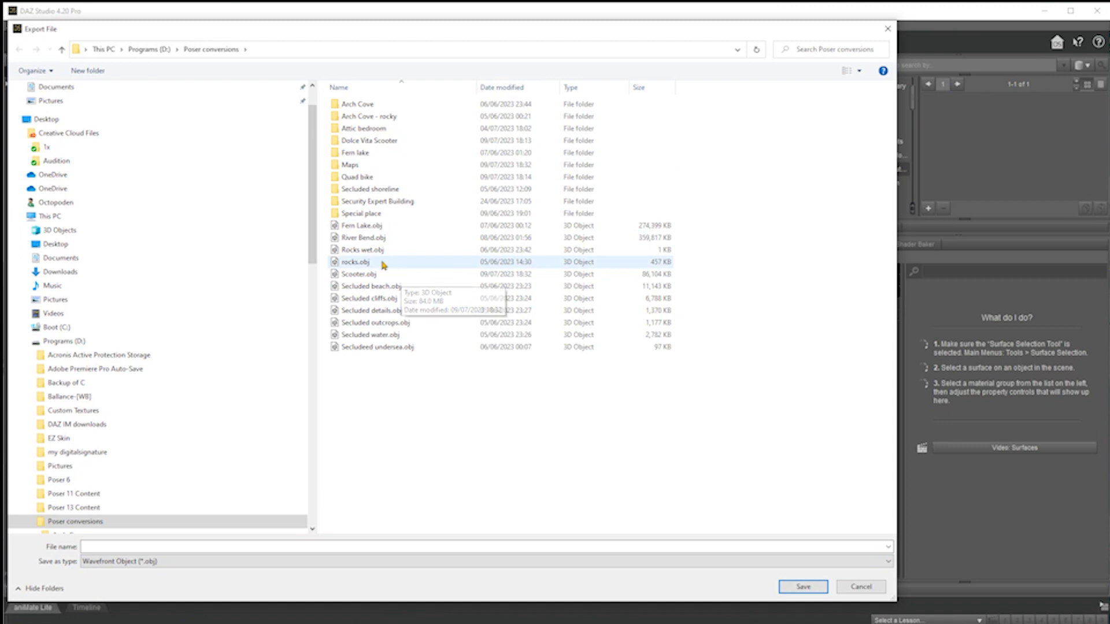
pyautogui.click(370, 275)
pyautogui.click(804, 587)
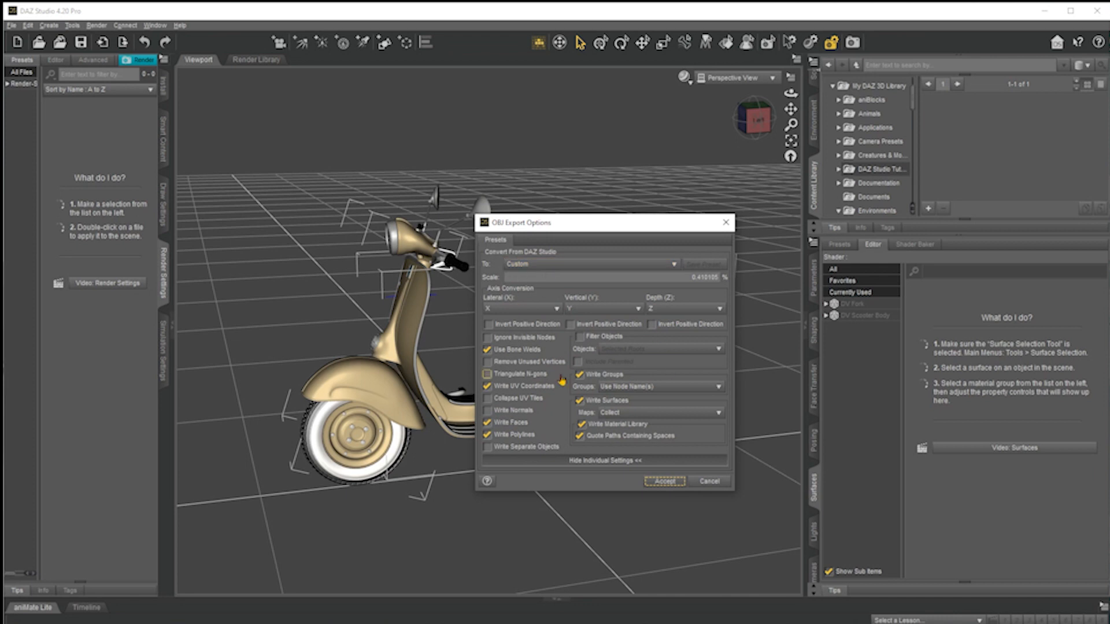
pyautogui.click(709, 482)
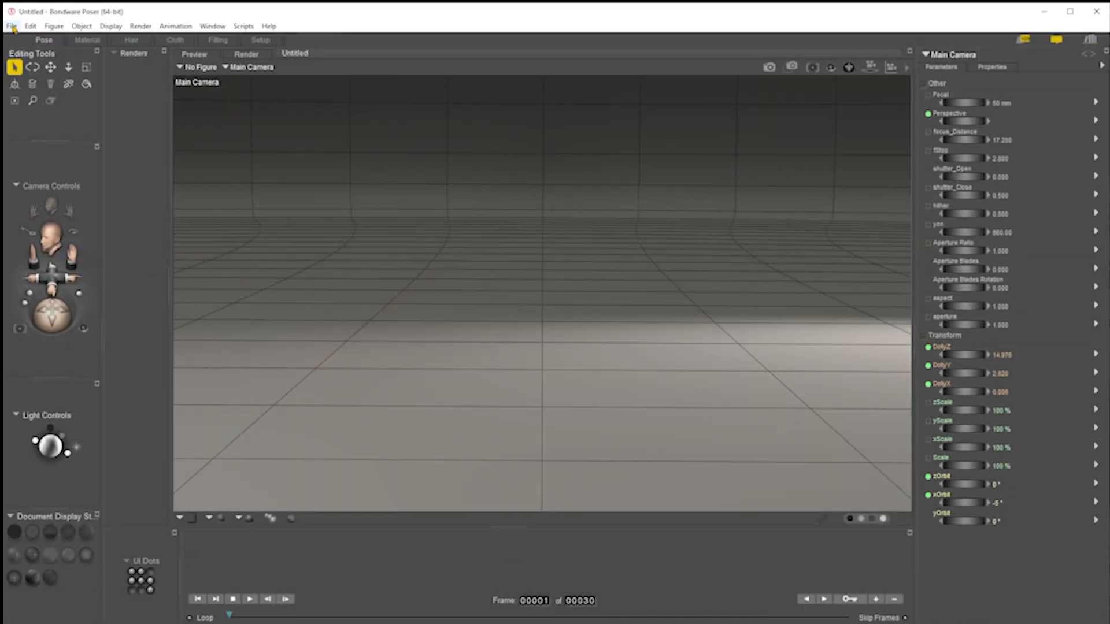
# Switch to Poser and import Scooter.obj as Wavefront OBJ, centered at 100% of original size with consistent polygon normals
pyautogui.click(12, 26)
pyautogui.moveTo(37, 138)
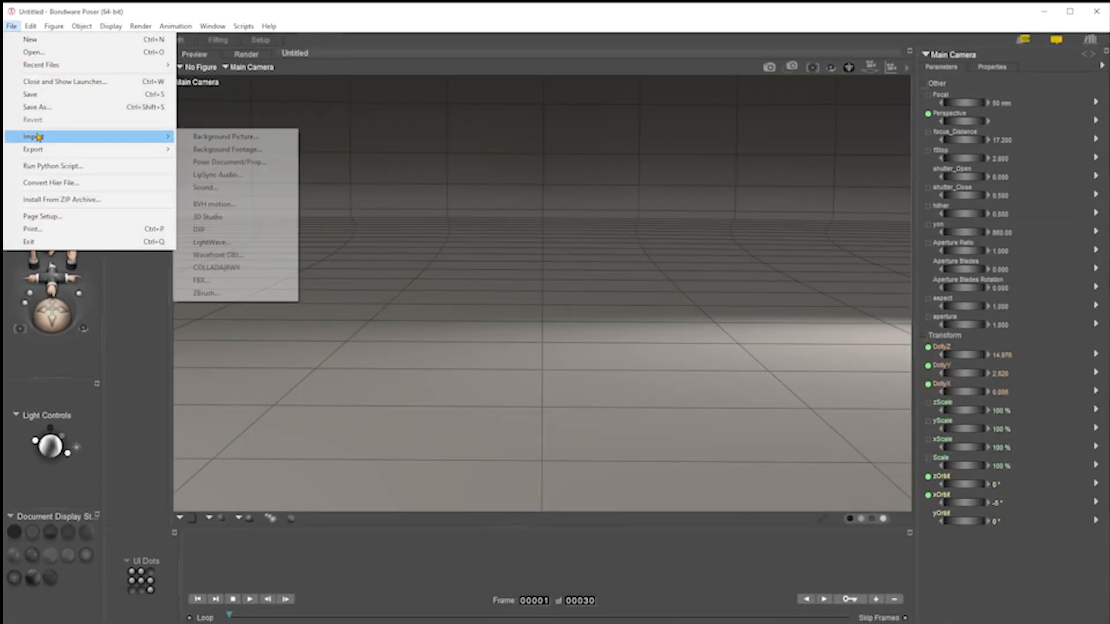
pyautogui.click(218, 255)
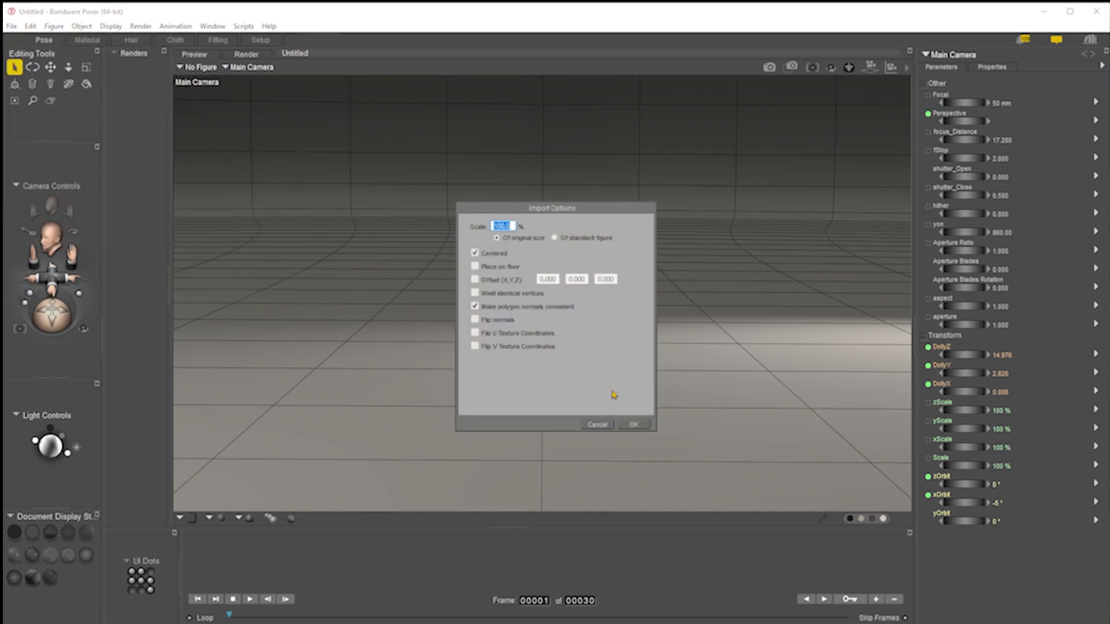
pyautogui.click(634, 426)
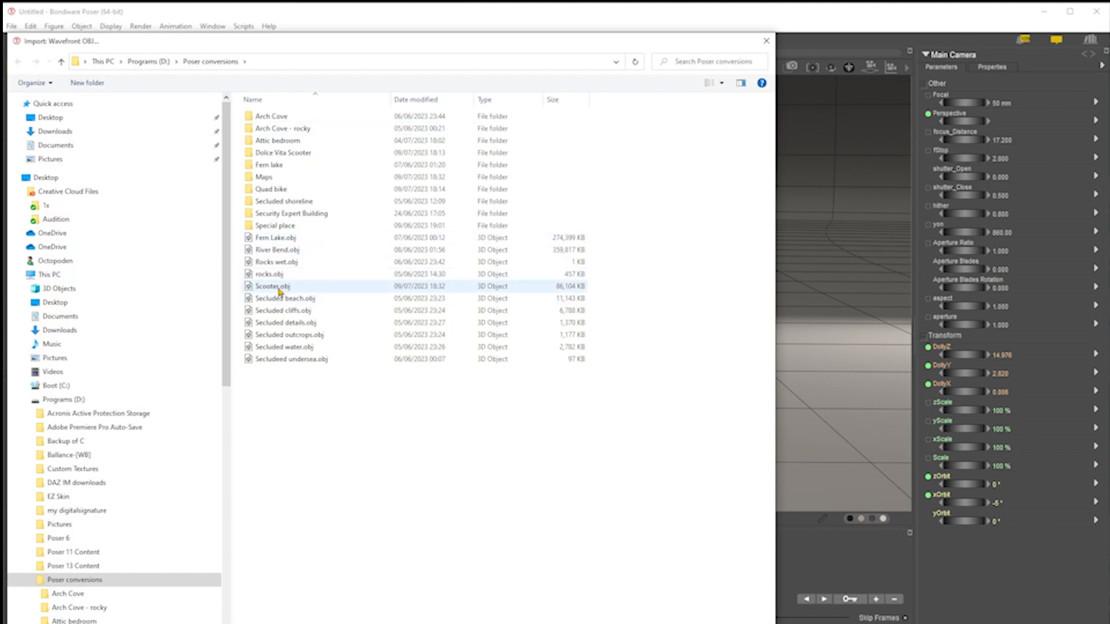
pyautogui.doubleClick(278, 288)
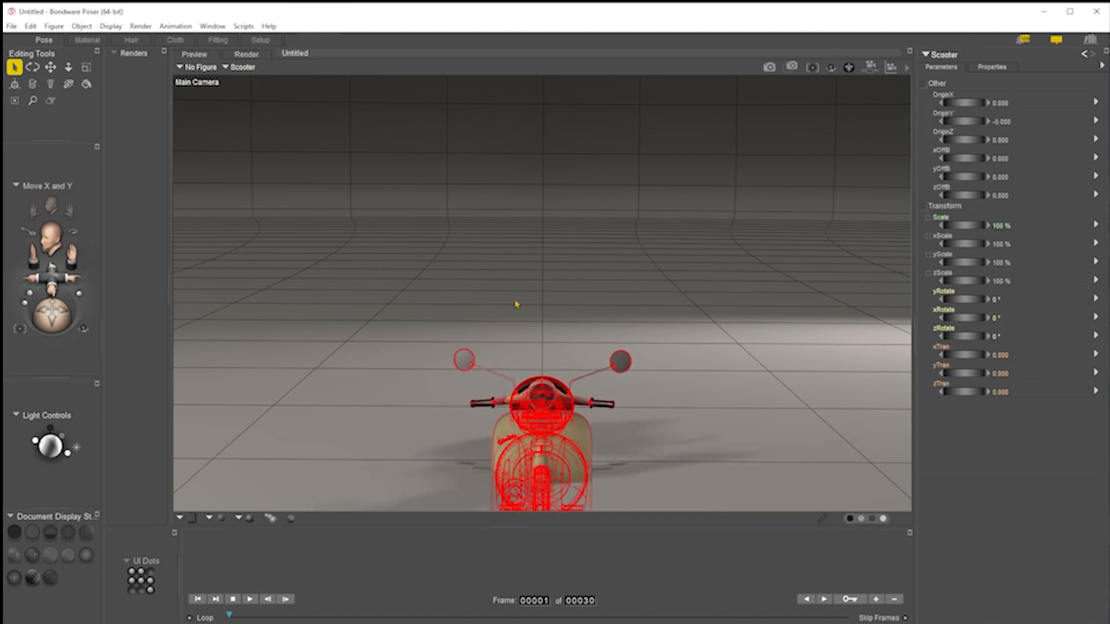
# Raise the imported scooter onto the ground with a yTran of about 2 and inspect it from the side
pyautogui.moveTo(44, 311); pyautogui.dragTo(70, 315)
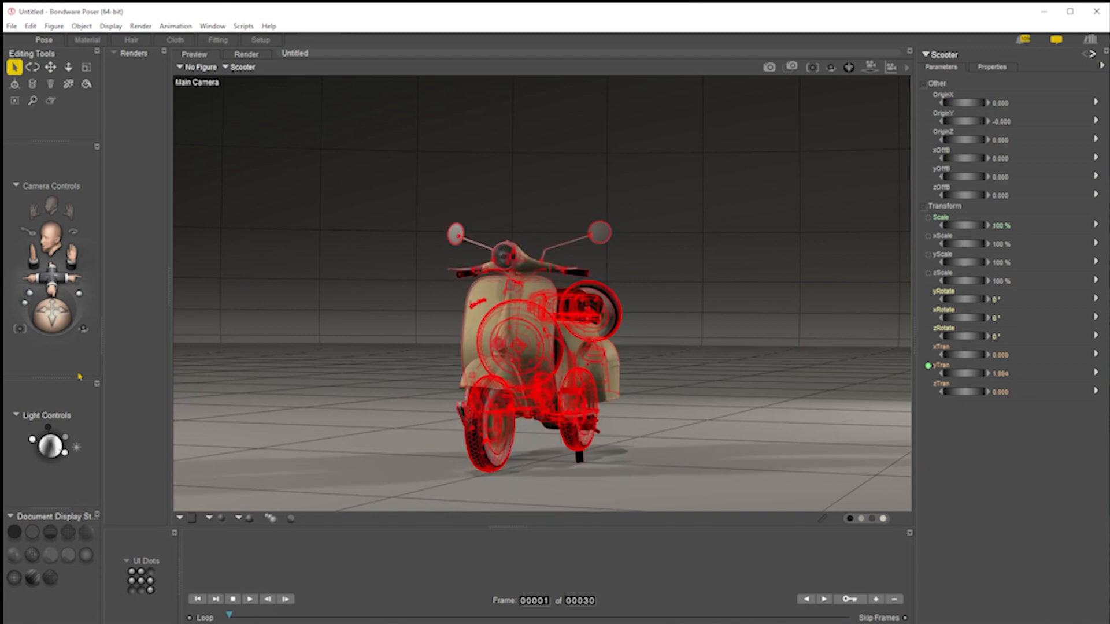
pyautogui.moveTo(40, 329)
pyautogui.mouseDown()
pyautogui.moveTo(17, 330)
pyautogui.moveTo(41, 341)
pyautogui.mouseUp()
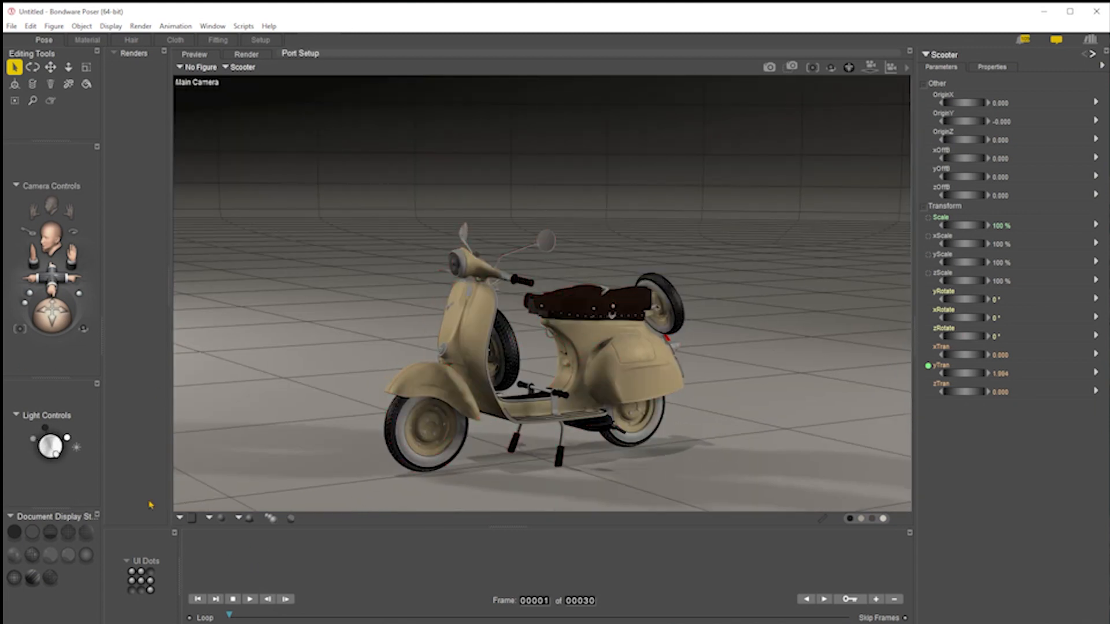
# Open the Hierarchy Editor and move its window over the viewport so the scene's object list is accessible
pyautogui.click(144, 580)
pyautogui.moveTo(1109, 17); pyautogui.dragTo(898, 56)
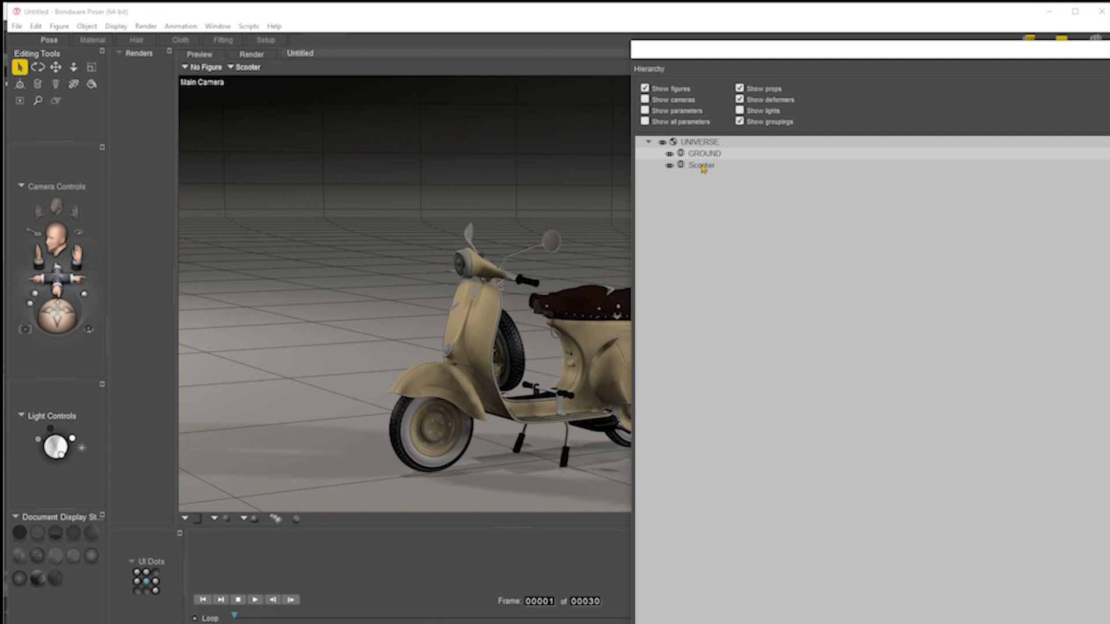
# Move the Hierarchy Editor aside, open the Group Editor for the scooter and spawn separate props from its polygon groups
pyautogui.moveTo(821, 56); pyautogui.dragTo(1109, 55)
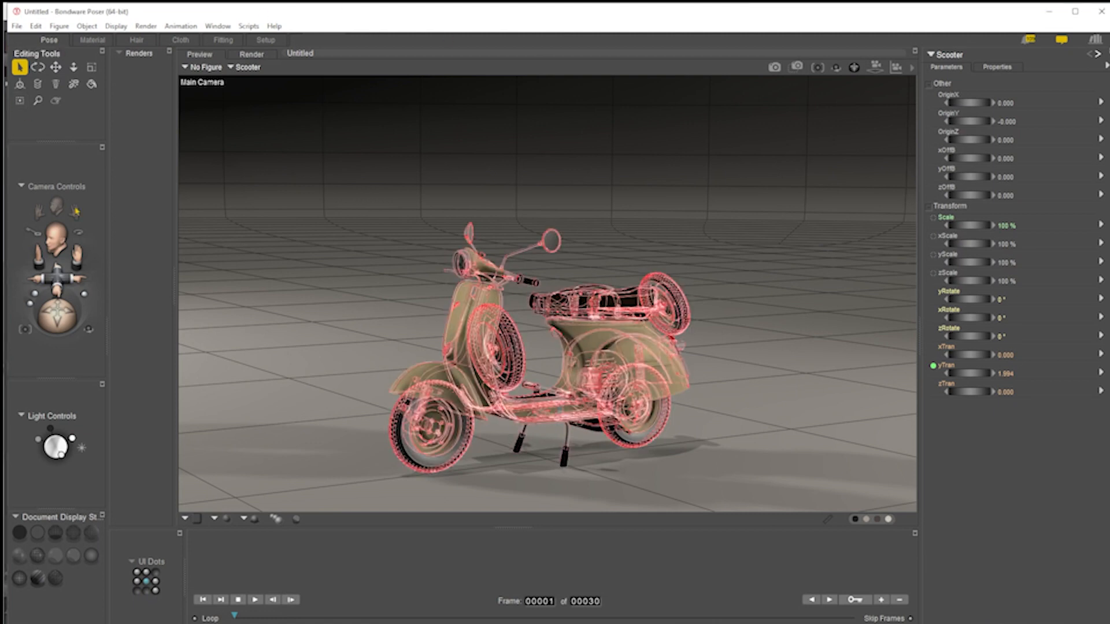
pyautogui.click(21, 102)
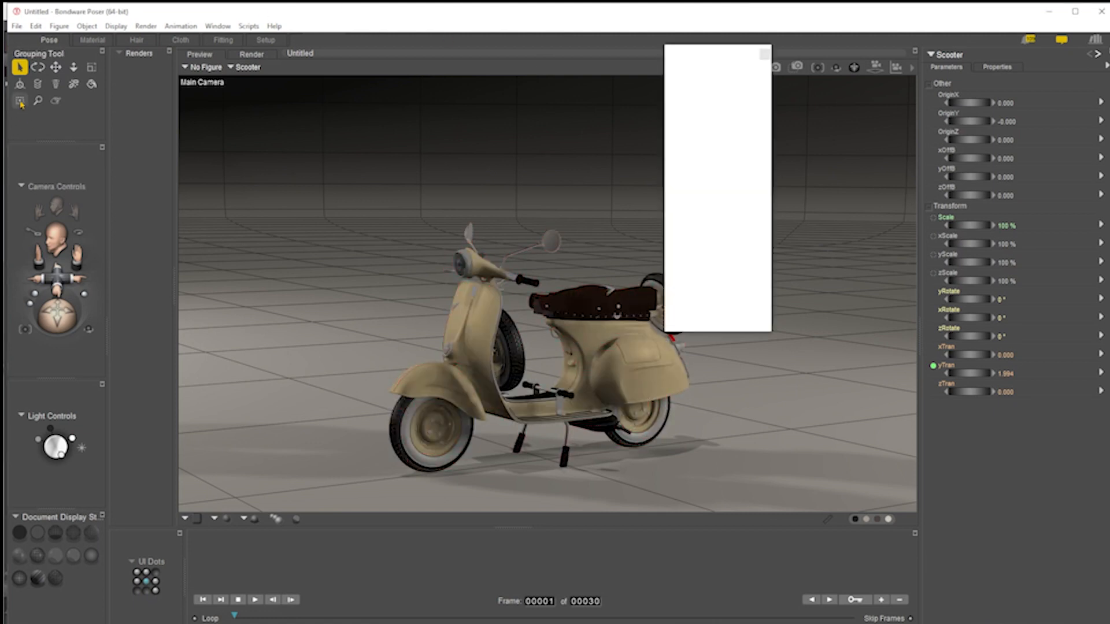
pyautogui.click(22, 103)
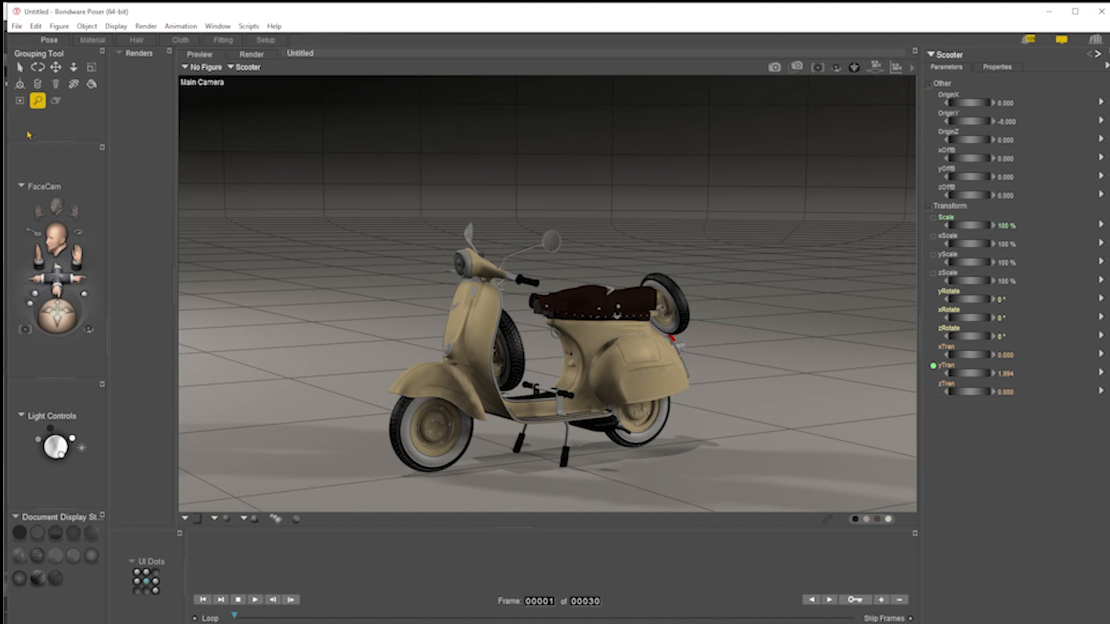
pyautogui.click(20, 102)
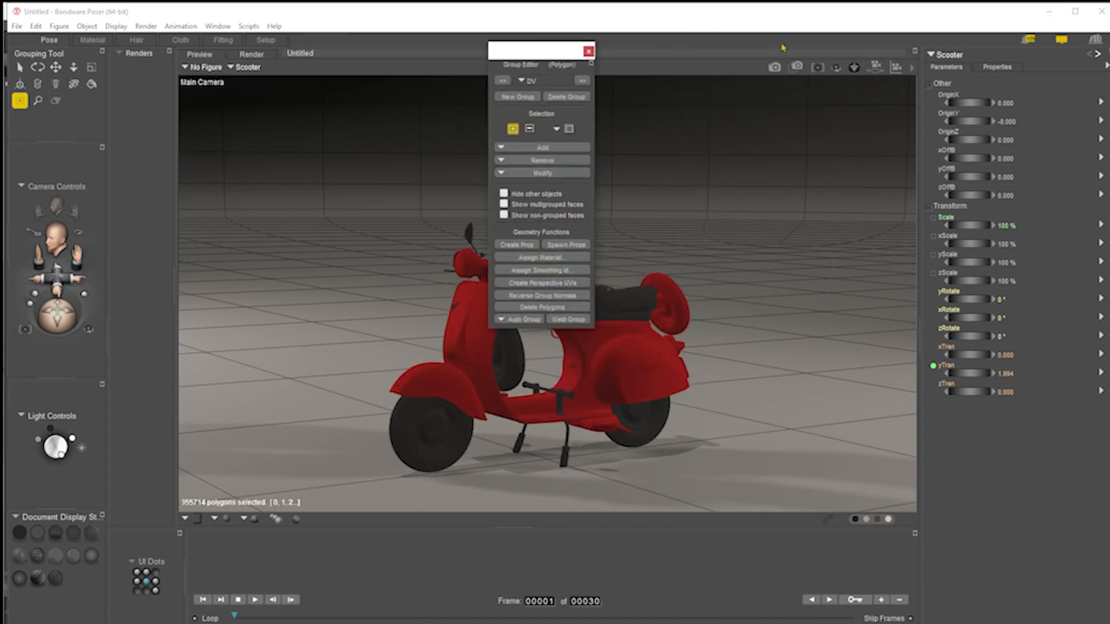
pyautogui.moveTo(546, 41); pyautogui.dragTo(335, 46)
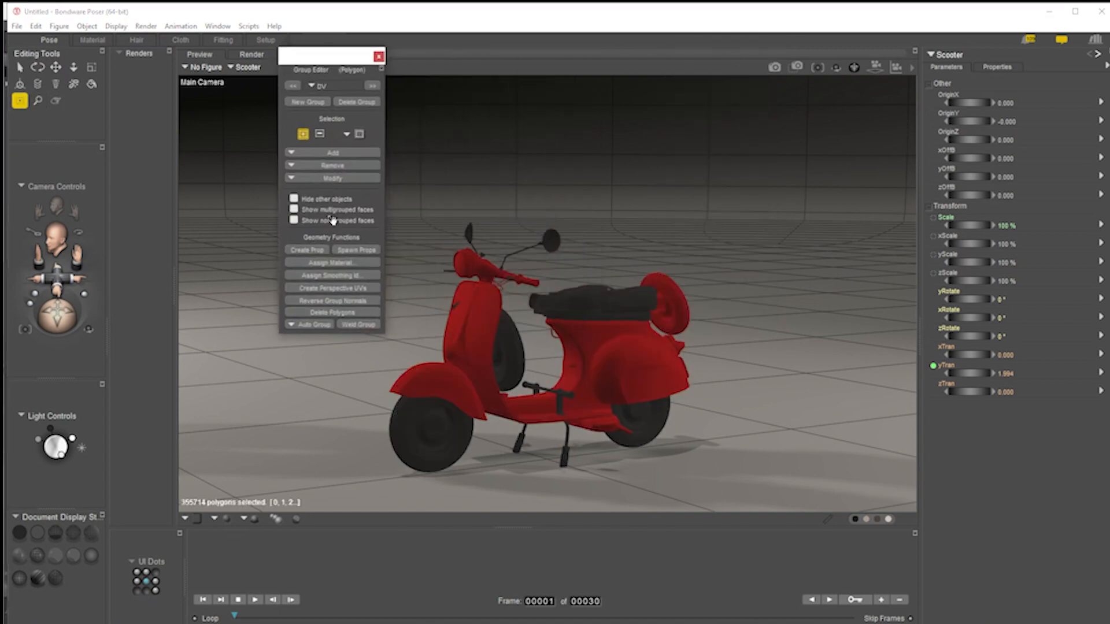
pyautogui.click(352, 253)
pyautogui.click(379, 57)
# Bring the Hierarchy Editor back into view and delete the original Scooter prop and the DV prop
pyautogui.moveTo(1109, 16); pyautogui.dragTo(659, 22)
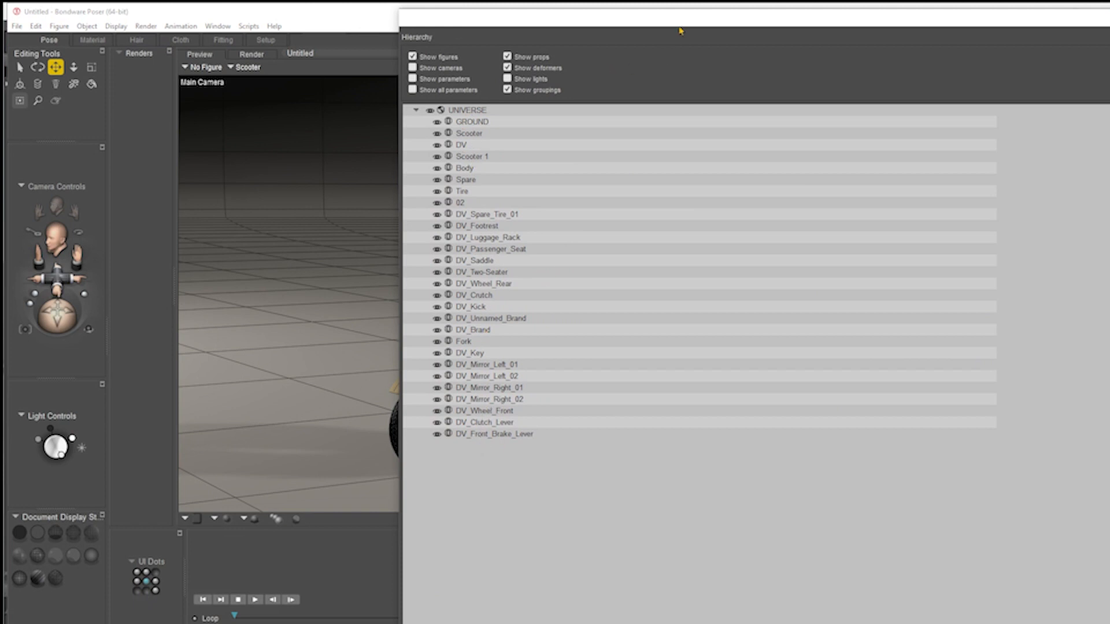
pyautogui.moveTo(680, 22); pyautogui.dragTo(929, 35)
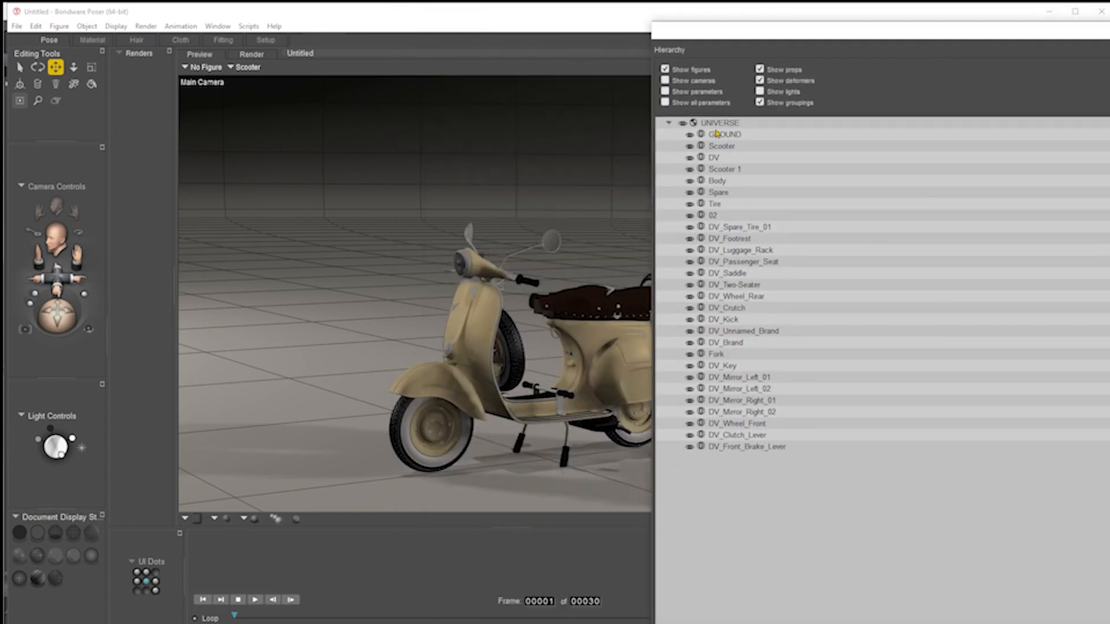
pyautogui.press('Delete')
pyautogui.press('Return')
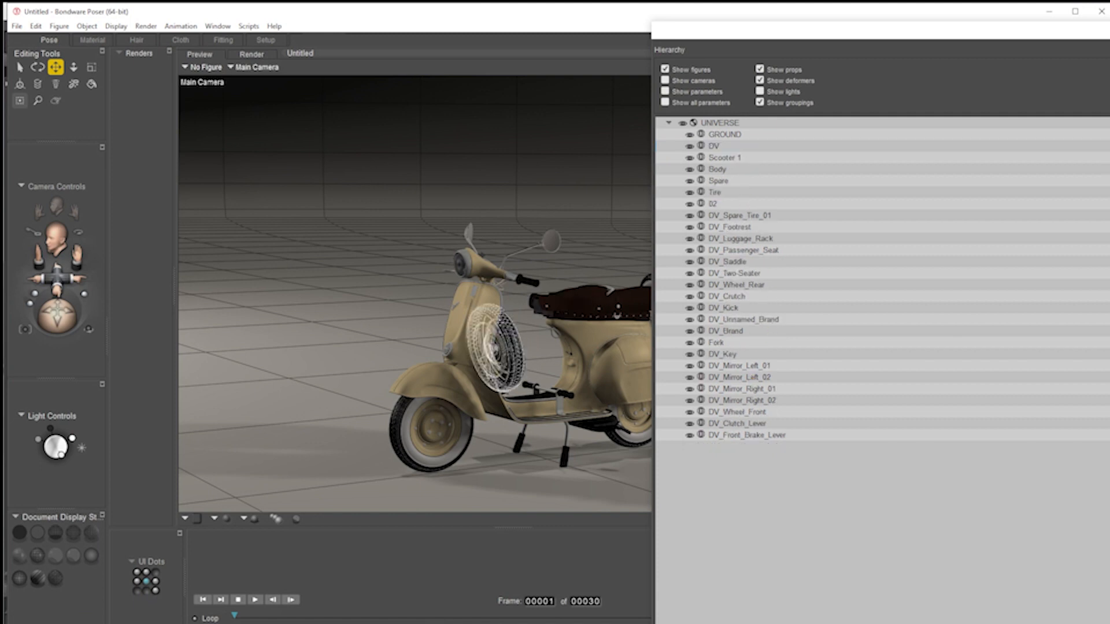
pyautogui.click(554, 355)
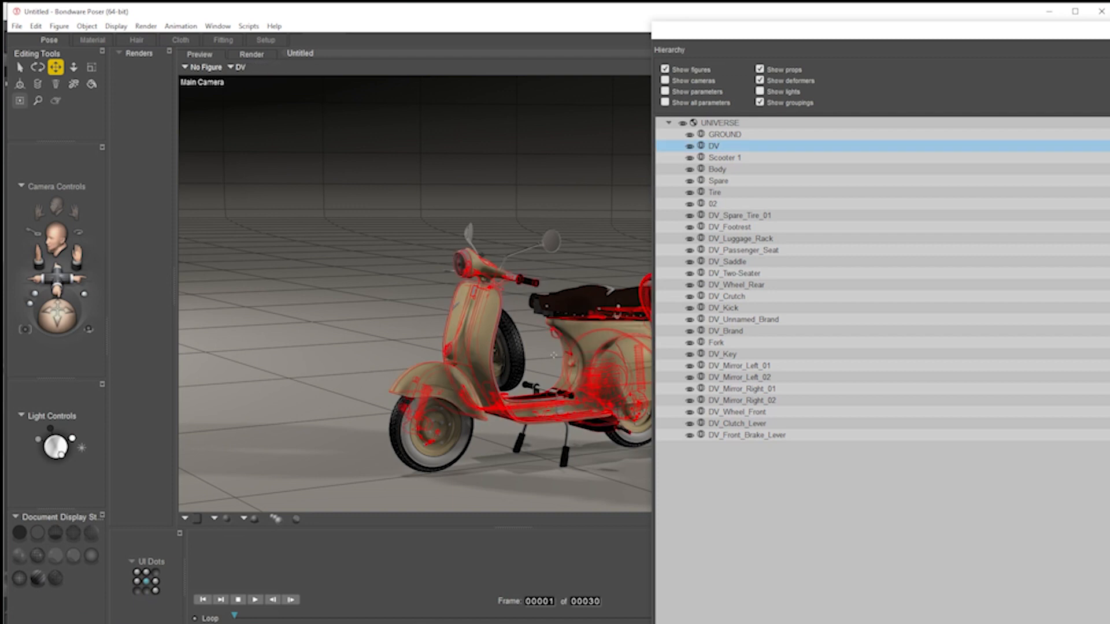
pyautogui.press('Delete')
pyautogui.press('Return')
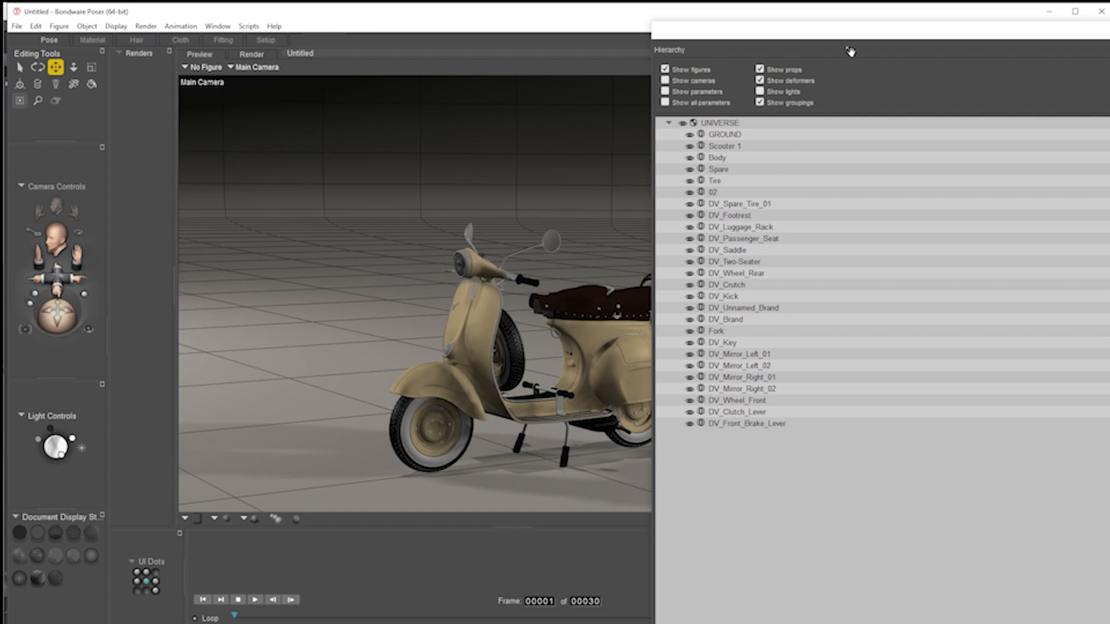
# Parent DV_Mirror_Left_02 to DV_Mirror_Left_01, and parent the left mirror, front wheel, key, right mirror parts, clutch lever and front brake lever to Fork
pyautogui.moveTo(880, 38); pyautogui.dragTo(900, 33)
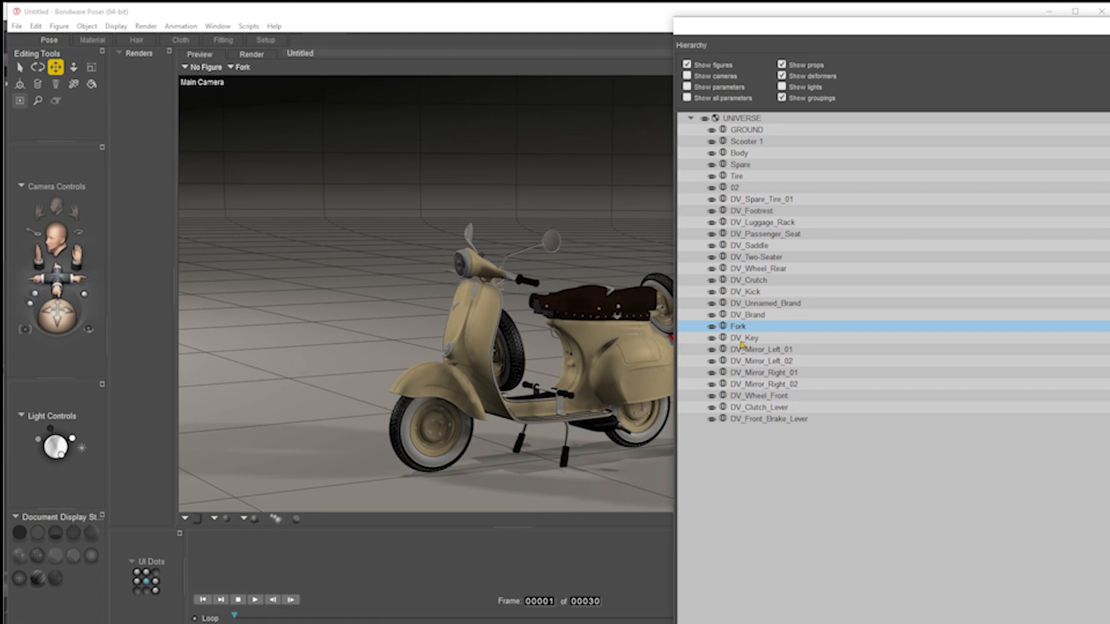
pyautogui.moveTo(773, 400); pyautogui.dragTo(788, 351)
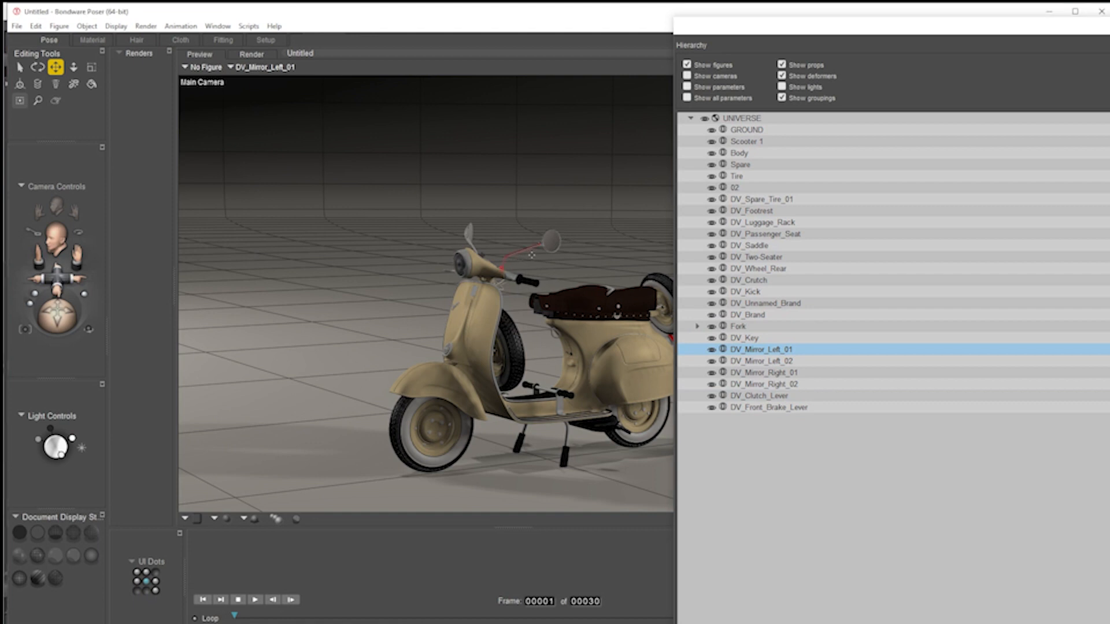
pyautogui.moveTo(769, 363); pyautogui.dragTo(773, 357)
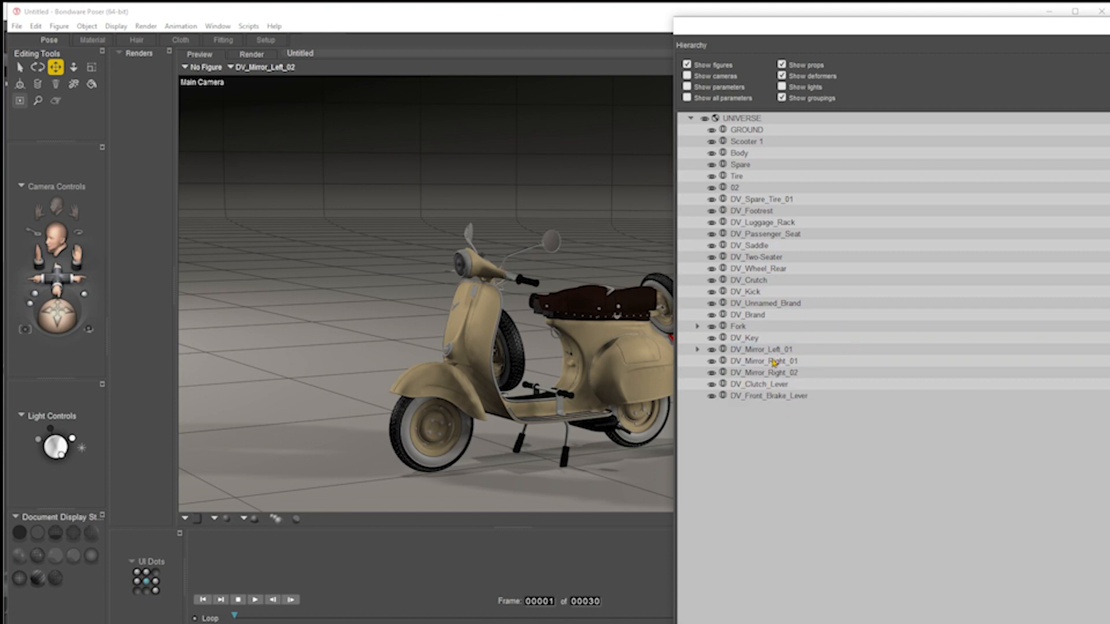
pyautogui.moveTo(771, 352); pyautogui.dragTo(746, 328)
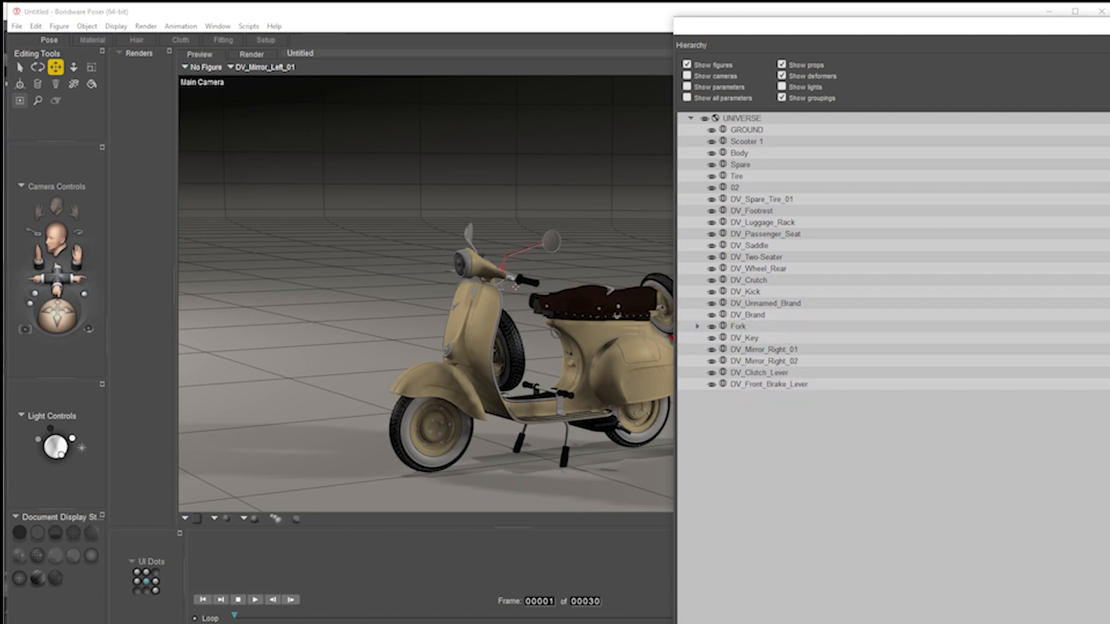
pyautogui.moveTo(778, 361); pyautogui.dragTo(751, 333)
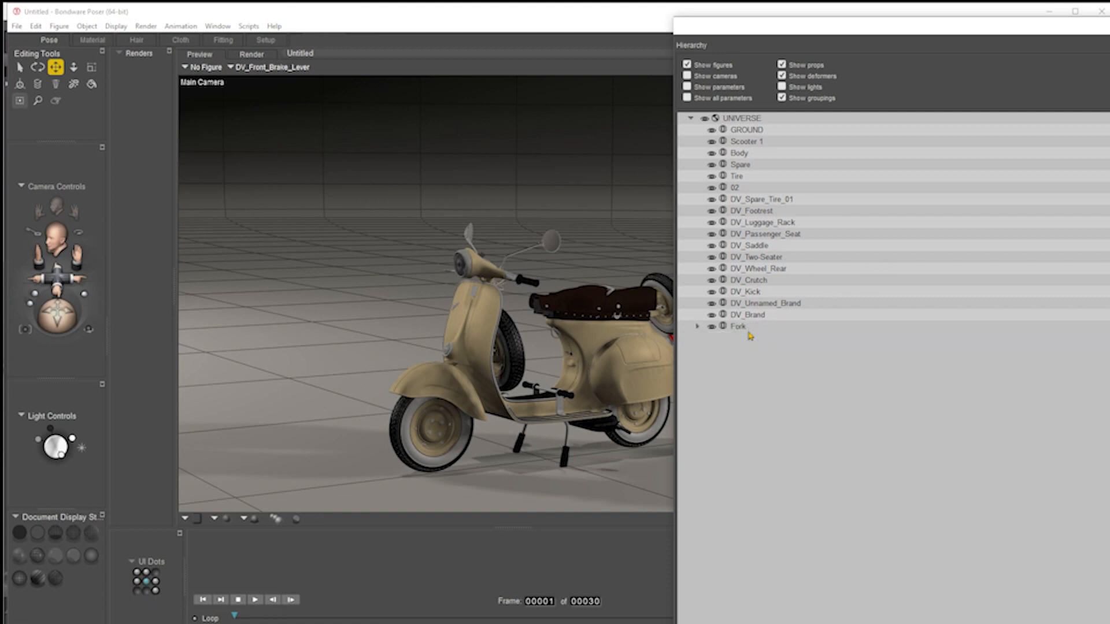
# Select the Fork and test its steering by rotating it about Y to about 28° and to about -118°
pyautogui.click(739, 330)
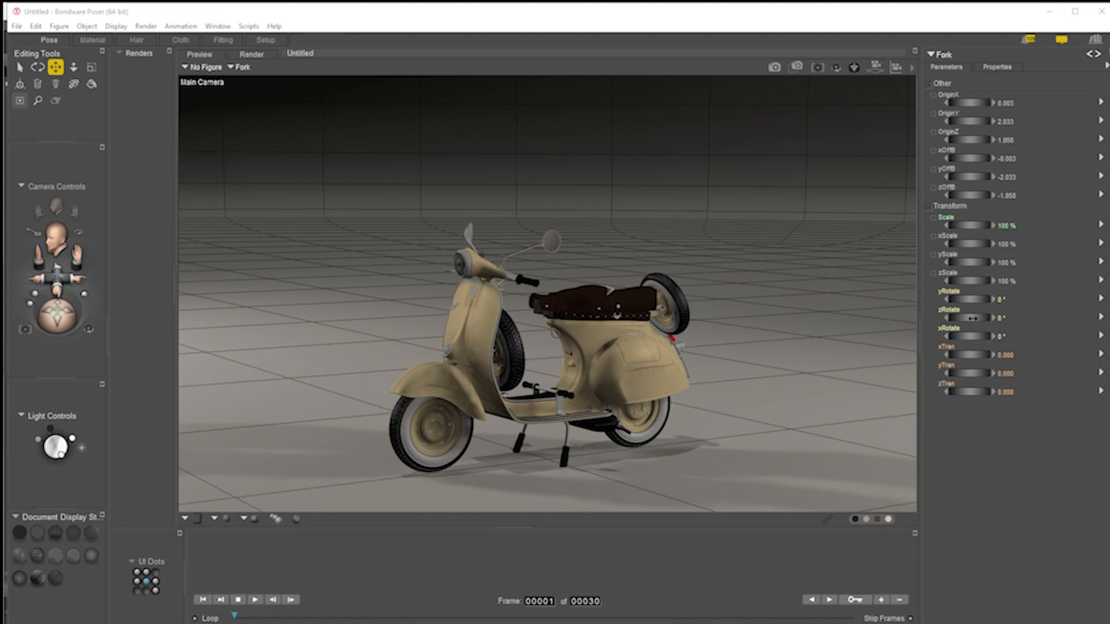
pyautogui.moveTo(976, 300); pyautogui.dragTo(1007, 300)
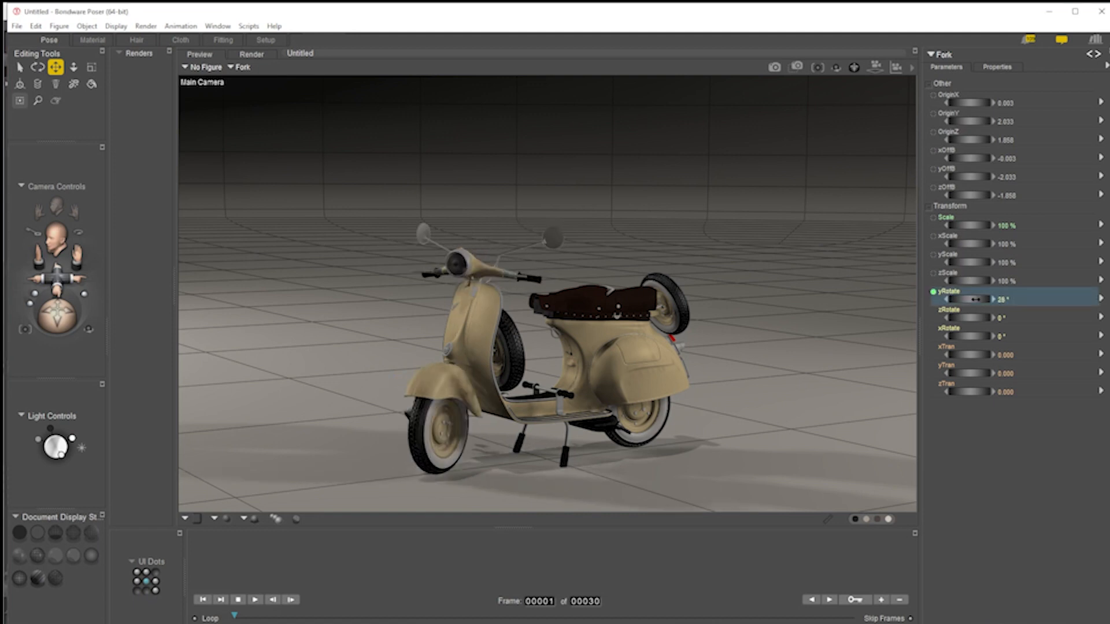
pyautogui.moveTo(57, 316); pyautogui.dragTo(37, 308)
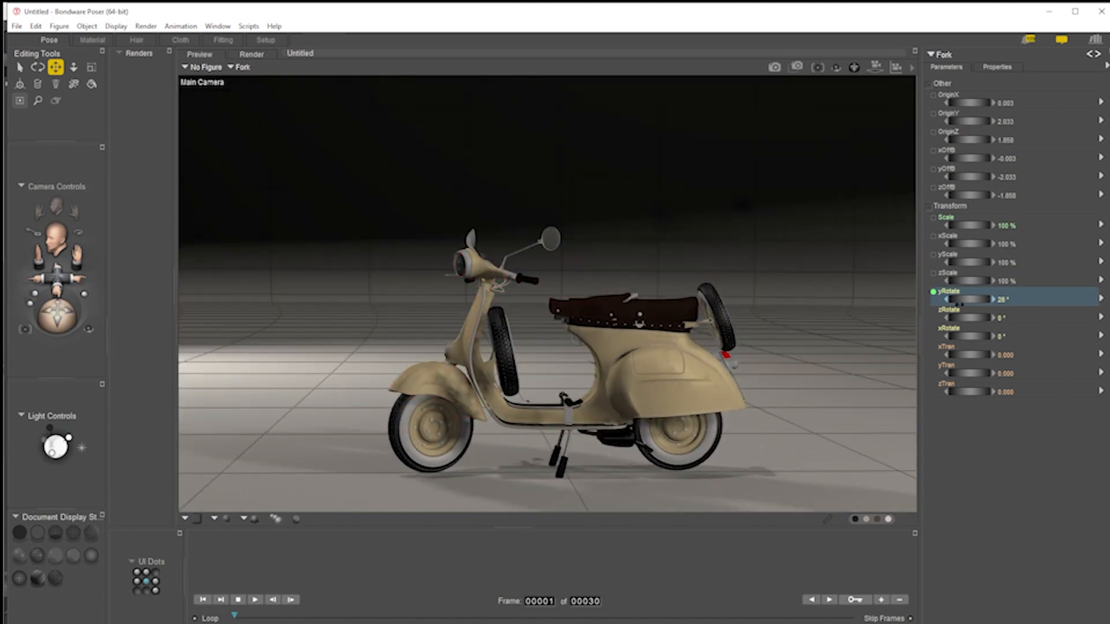
pyautogui.moveTo(969, 299); pyautogui.dragTo(885, 299)
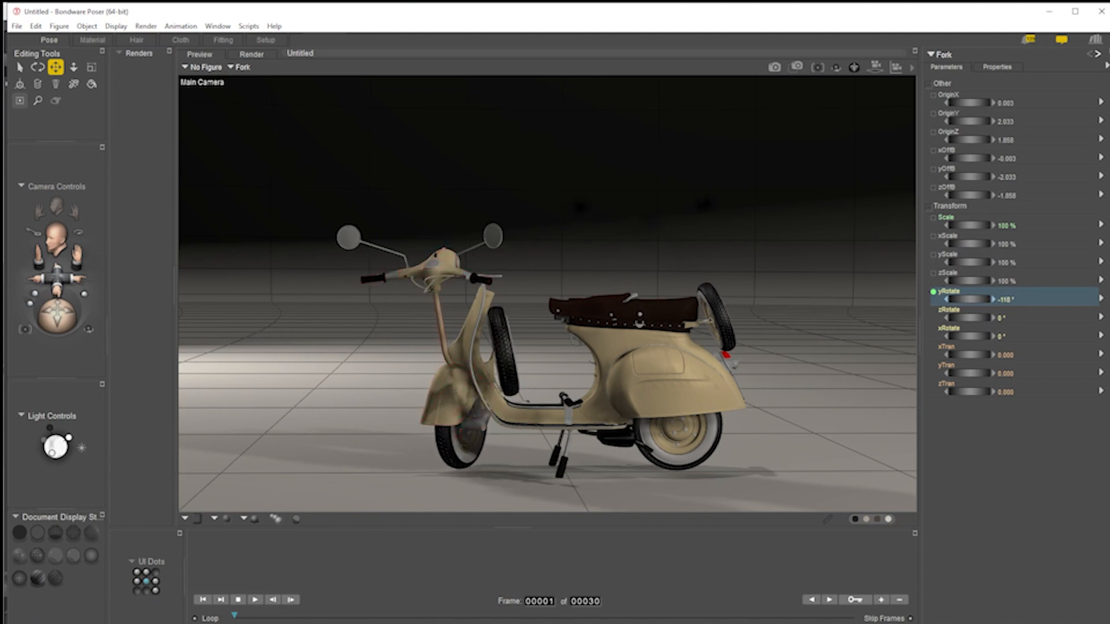
# Turn on the origin display for the Fork and view the pivot from the front of the scooter
pyautogui.click(1107, 66)
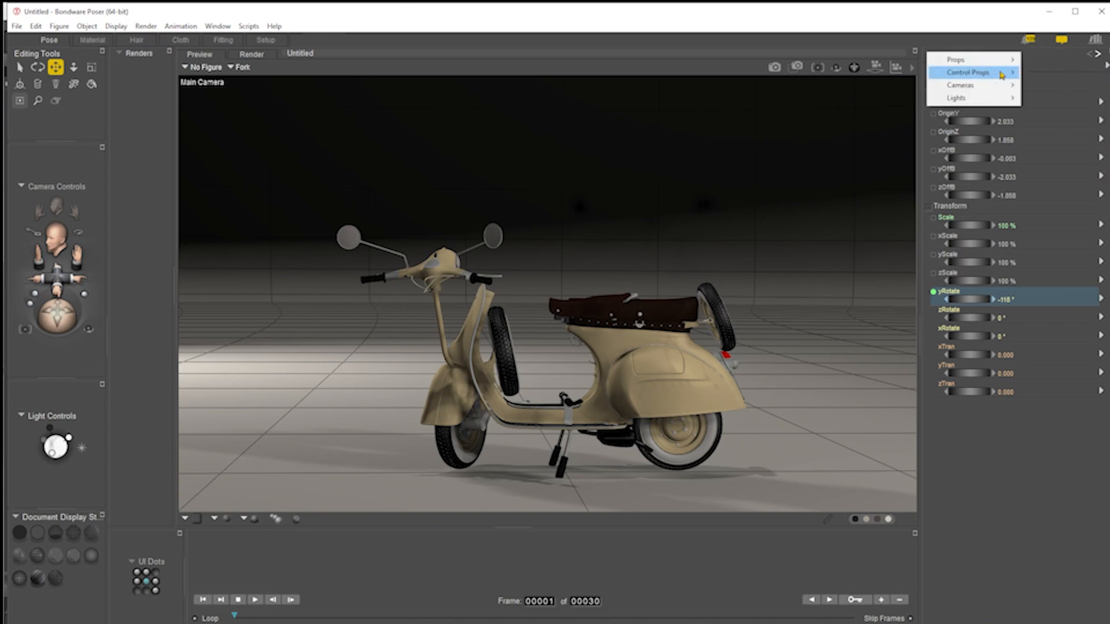
pyautogui.click(1001, 68)
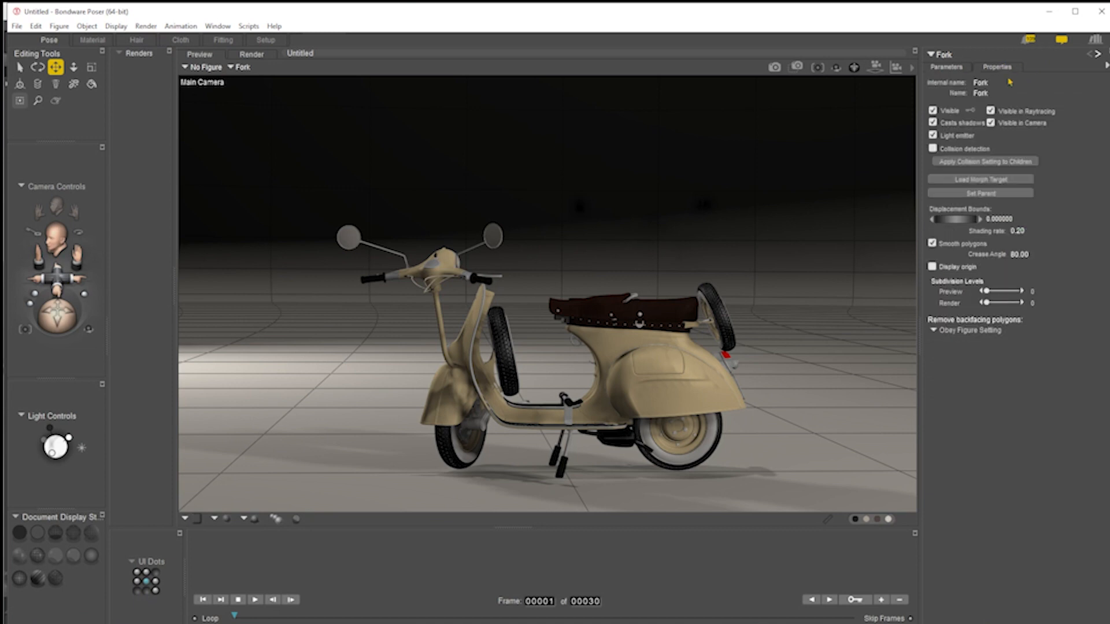
pyautogui.click(932, 266)
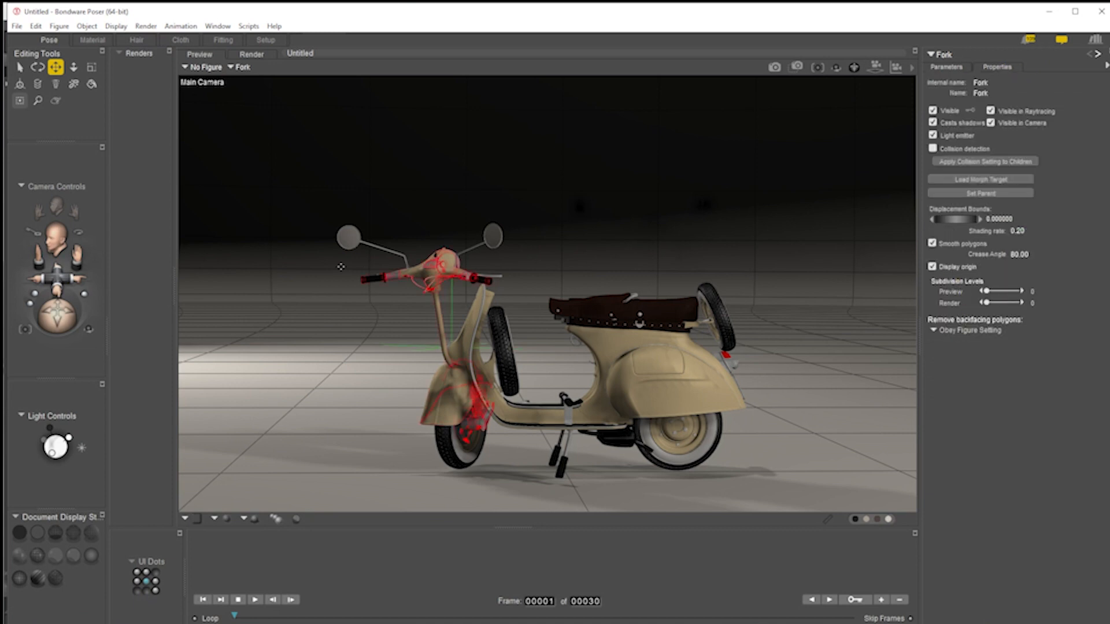
pyautogui.moveTo(535, 292); pyautogui.dragTo(597, 291, button='middle')
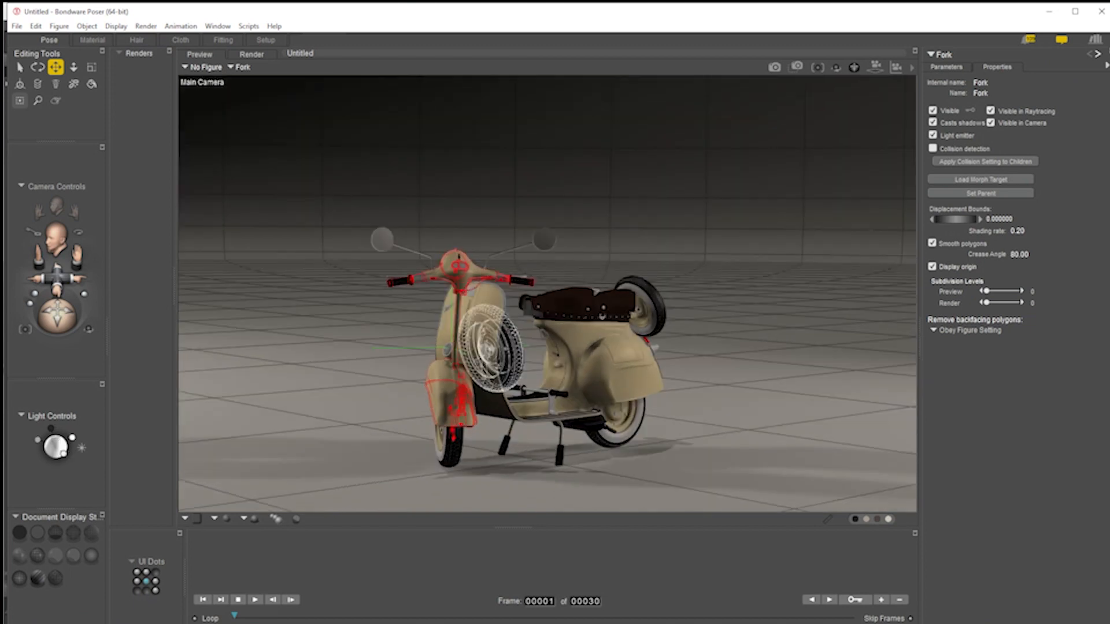
# Set the Fork's yRotate to about -11° and move it forward with a zTran of about 1.978
pyautogui.click(946, 67)
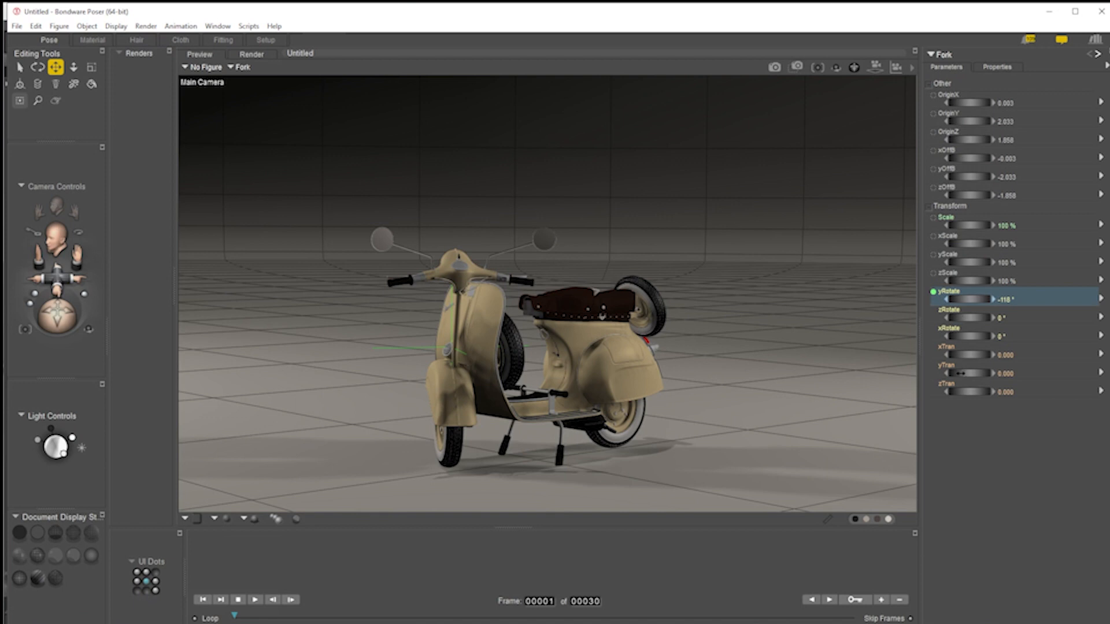
pyautogui.moveTo(966, 300); pyautogui.dragTo(1000, 328)
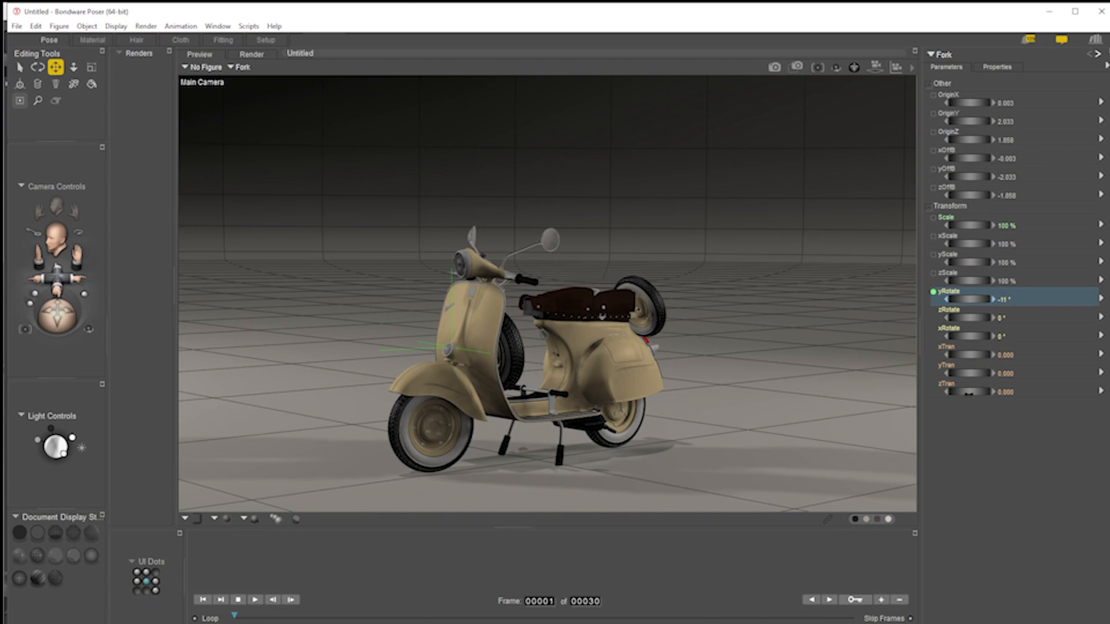
pyautogui.moveTo(970, 392)
pyautogui.mouseDown()
pyautogui.moveTo(958, 392)
pyautogui.moveTo(993, 393)
pyautogui.mouseUp()
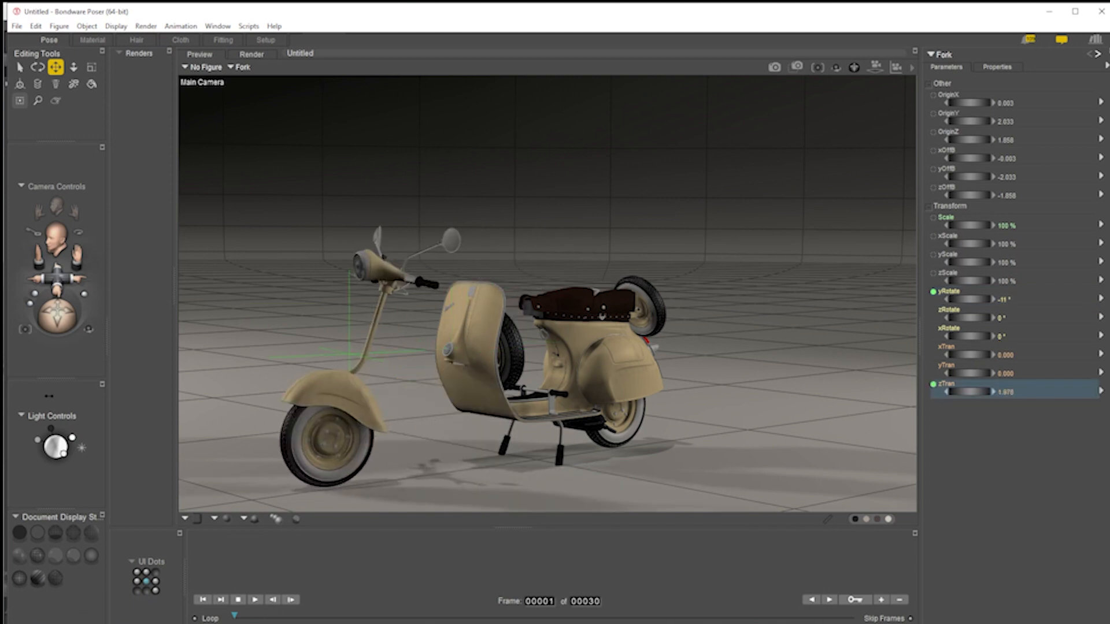
pyautogui.moveTo(45, 316); pyautogui.dragTo(27, 304)
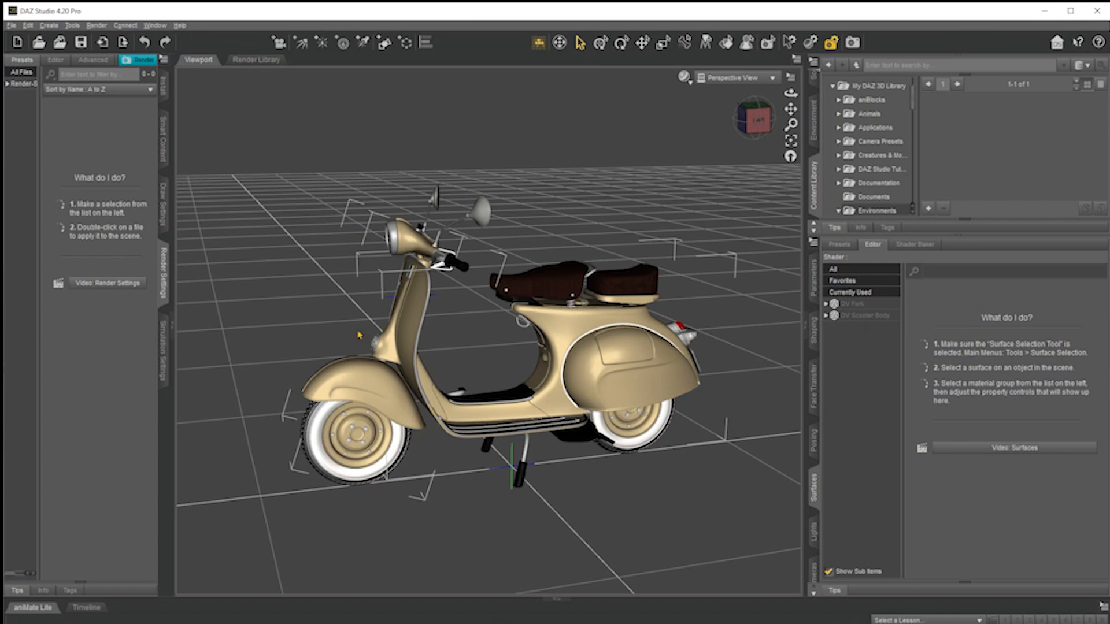
# Switch to DAZ Studio, select the scooter's fork, show its parameters and try adjusting one
pyautogui.click(431, 255)
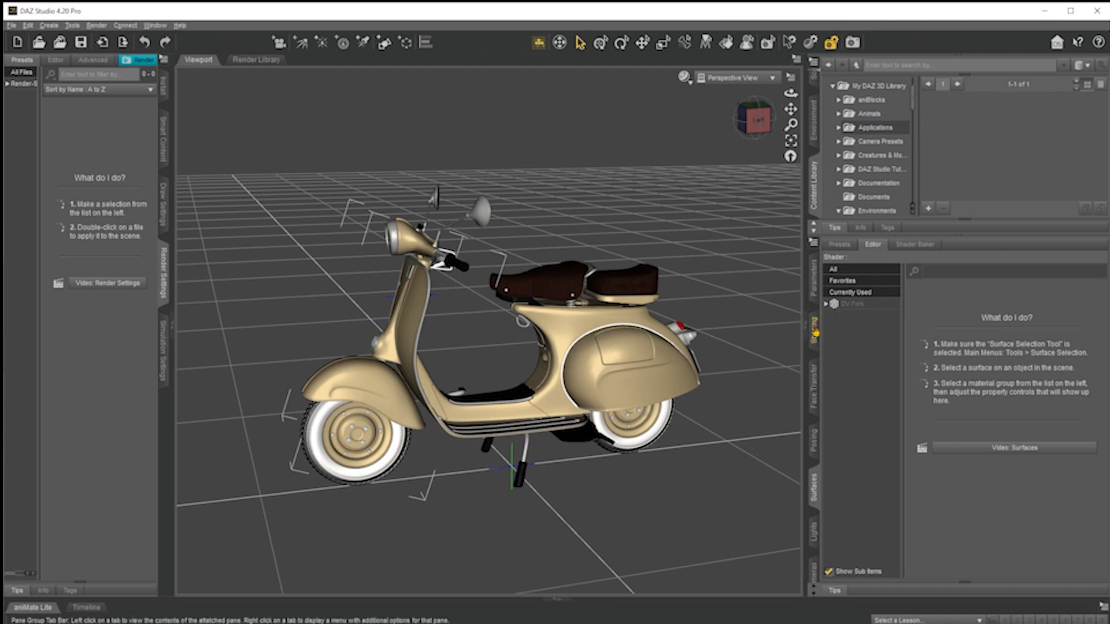
pyautogui.click(814, 278)
pyautogui.moveTo(994, 267); pyautogui.dragTo(959, 269)
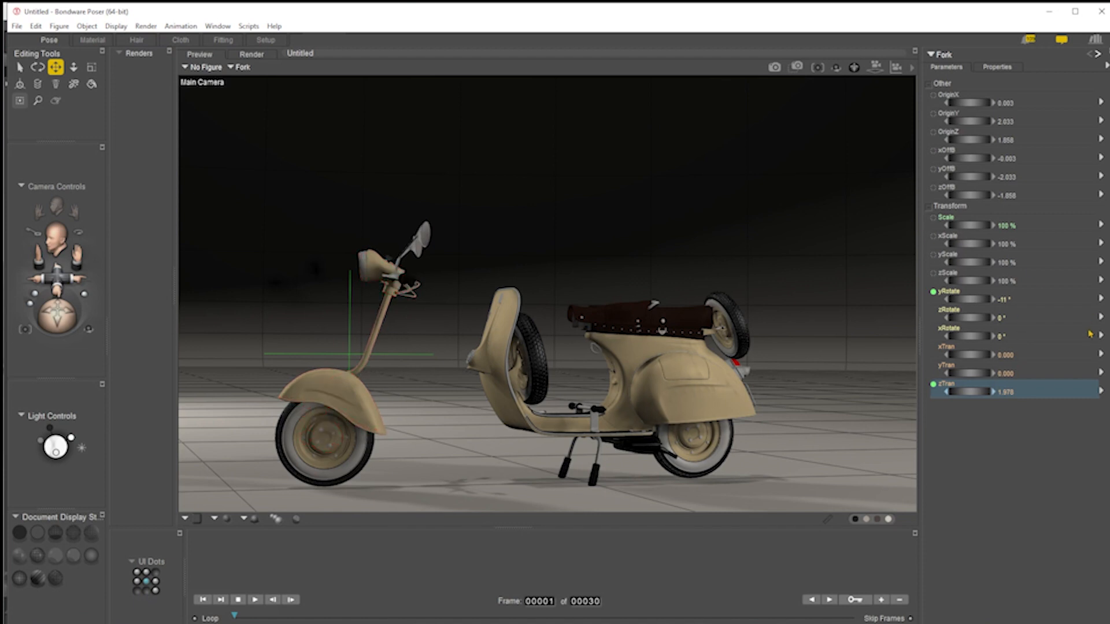
# Switch back to Poser, undo all the test changes to the Fork and inspect the scooter from the side
pyautogui.hotkey('ctrl', 'z')
pyautogui.hotkey('ctrl', 'z')
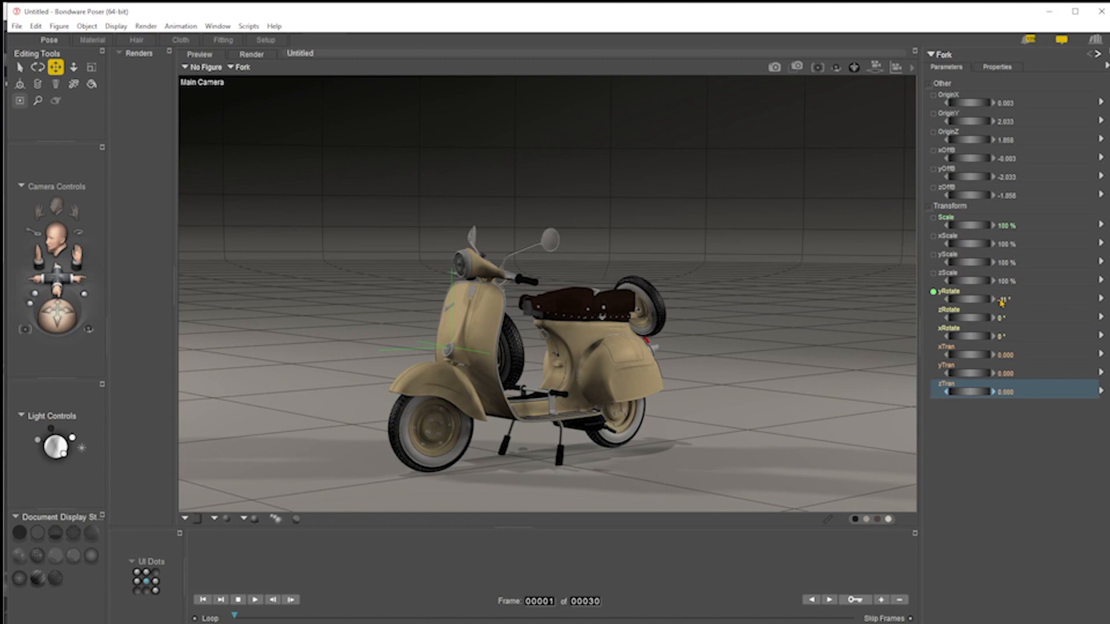
pyautogui.hotkey('ctrl', 'z')
pyautogui.hotkey('ctrl', 'z')
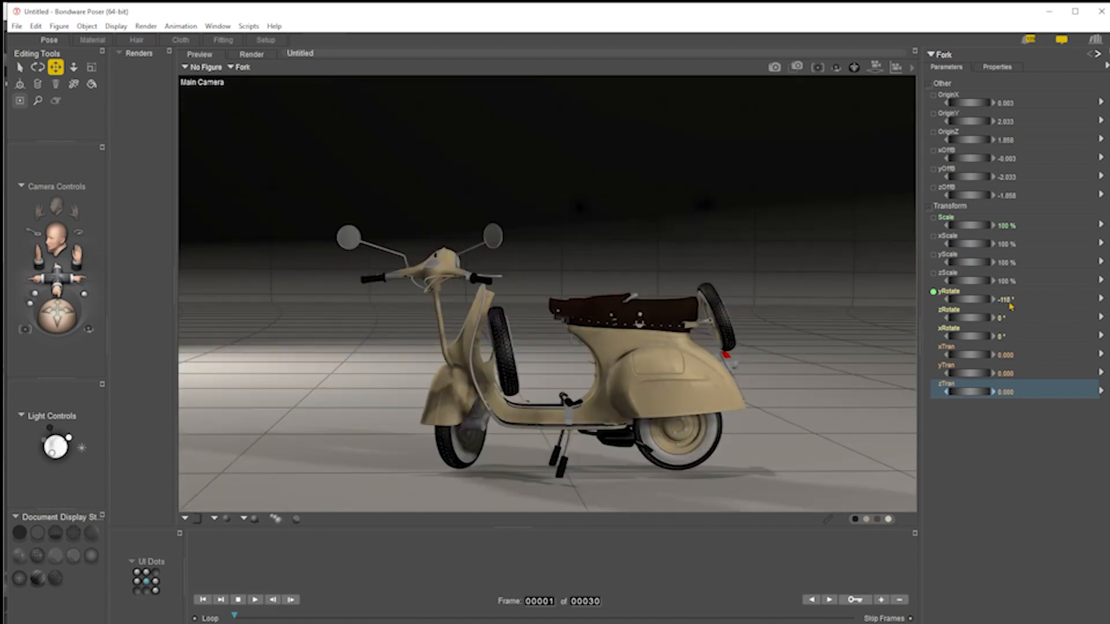
pyautogui.hotkey('ctrl', 'z')
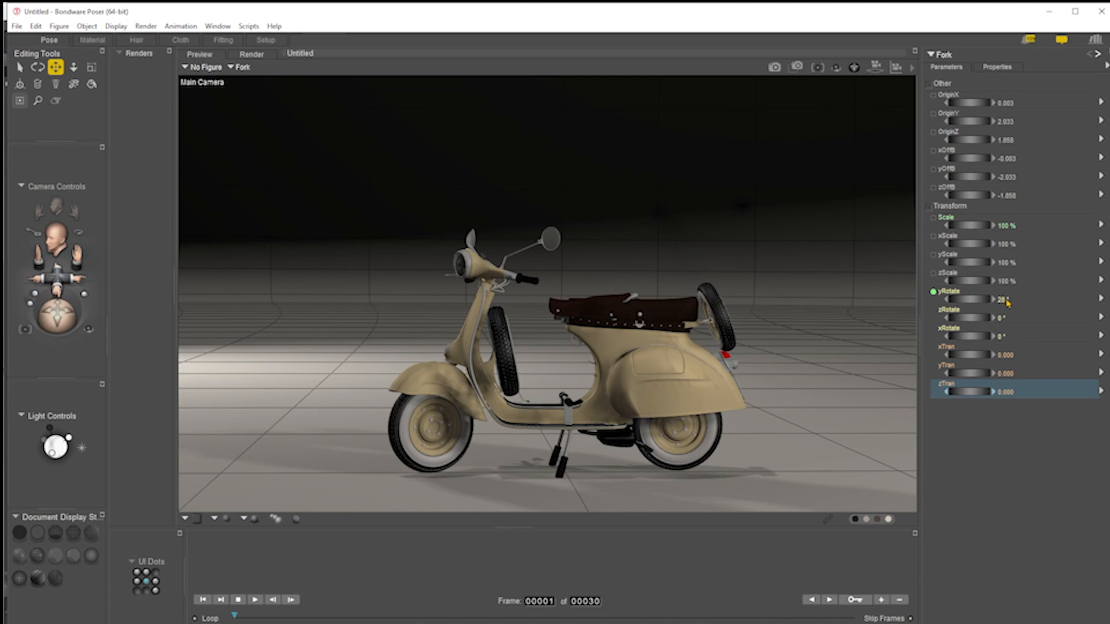
pyautogui.hotkey('ctrl', 'z')
pyautogui.hotkey('ctrl', 'z')
pyautogui.hotkey('ctrl', 'z')
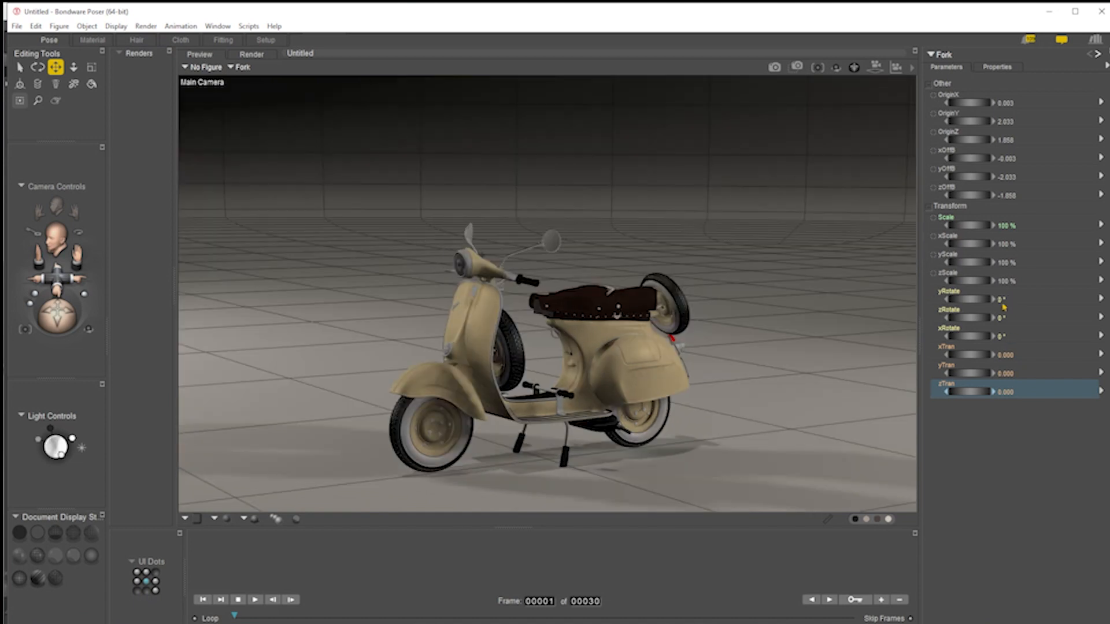
pyautogui.moveTo(50, 303); pyautogui.dragTo(32, 289)
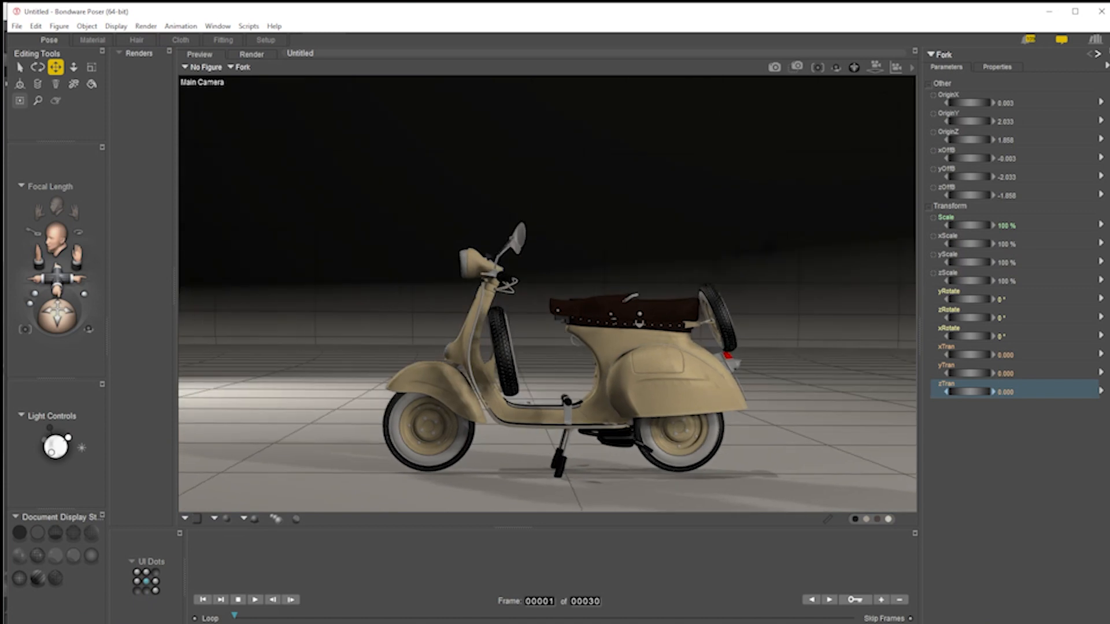